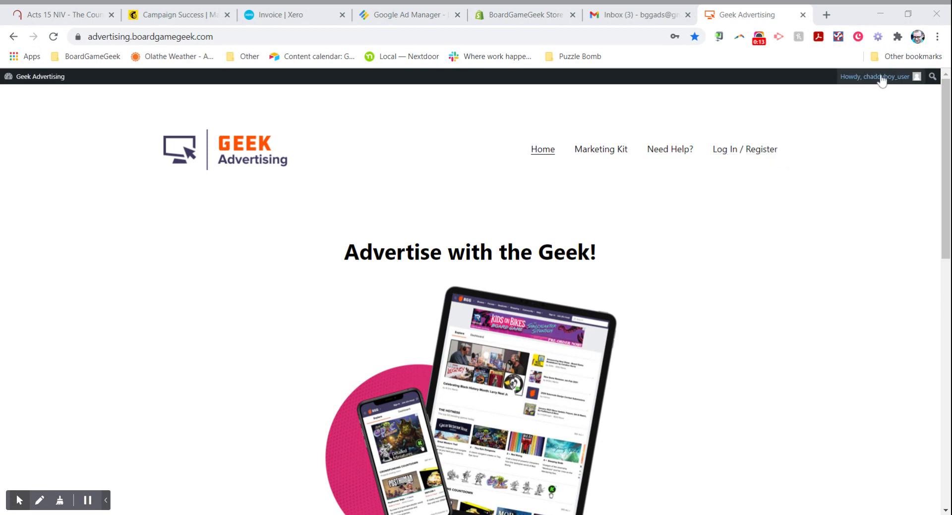
Step: Open a blank new ad campaign form from the Geek Advertising dashboard's campaign list
mouse_move(881, 80)
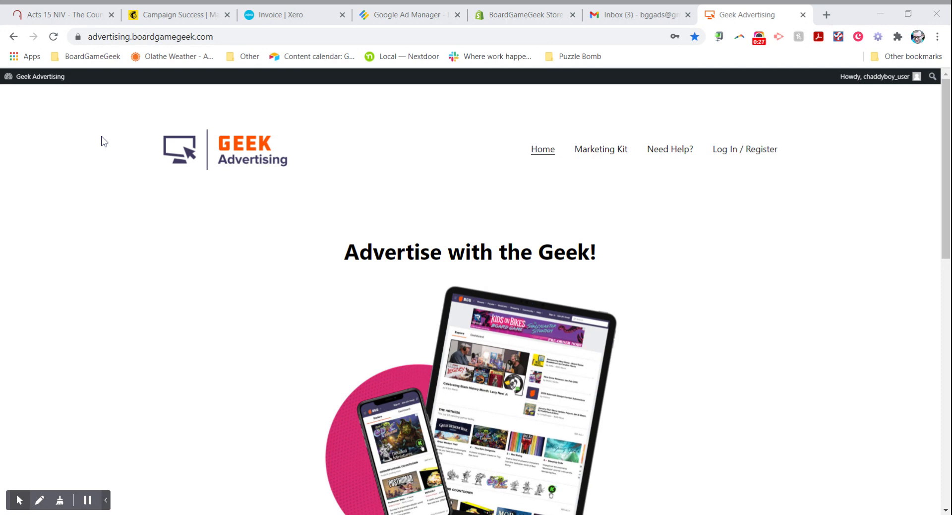
left_click(45, 80)
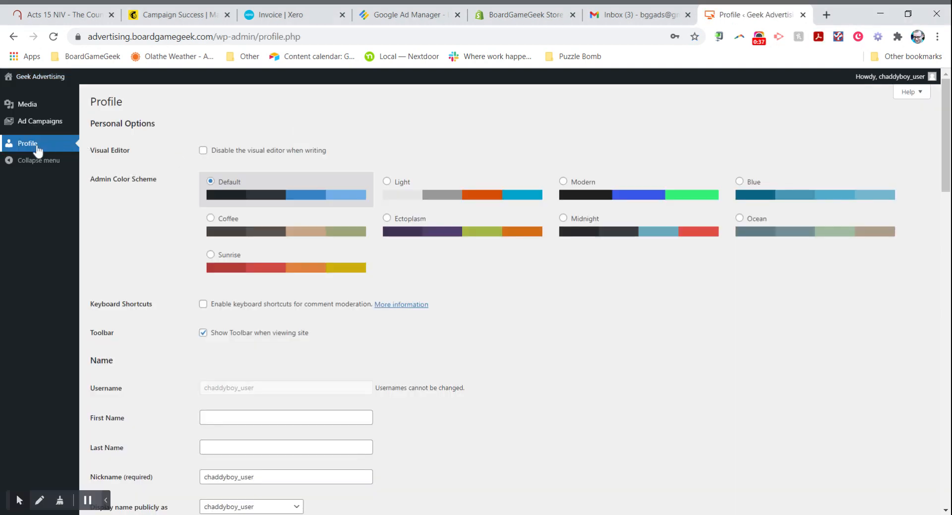
left_click(43, 123)
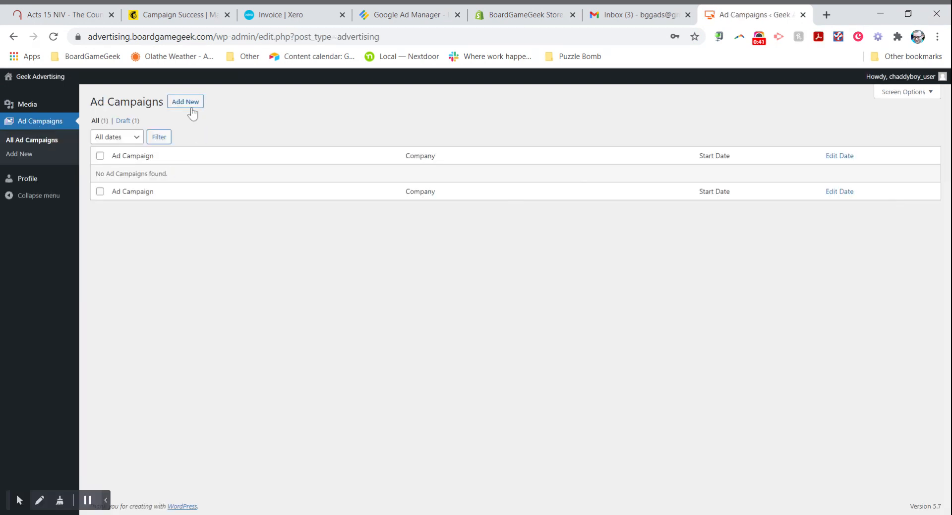
left_click(188, 105)
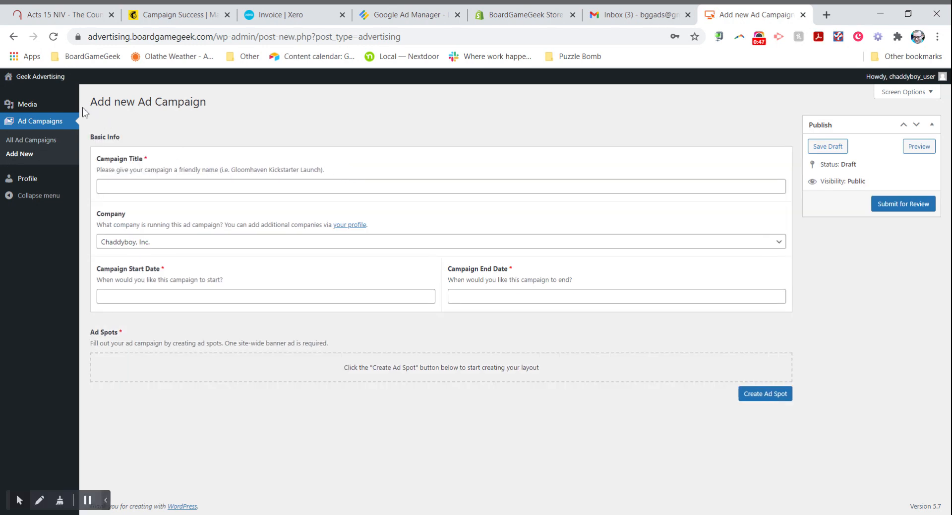
Step: Return to the public site and start a new ad campaign from the cost section of the Marketing Kit page
left_click(40, 78)
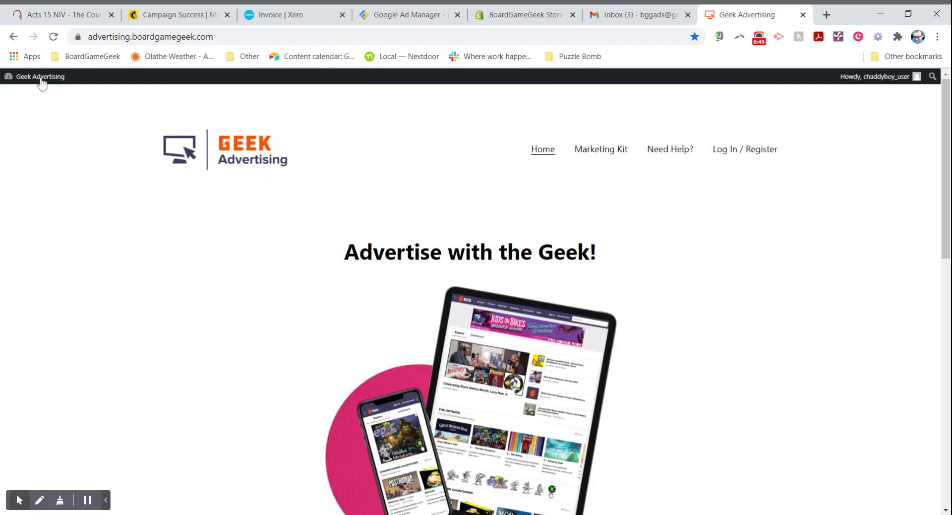
left_click(608, 156)
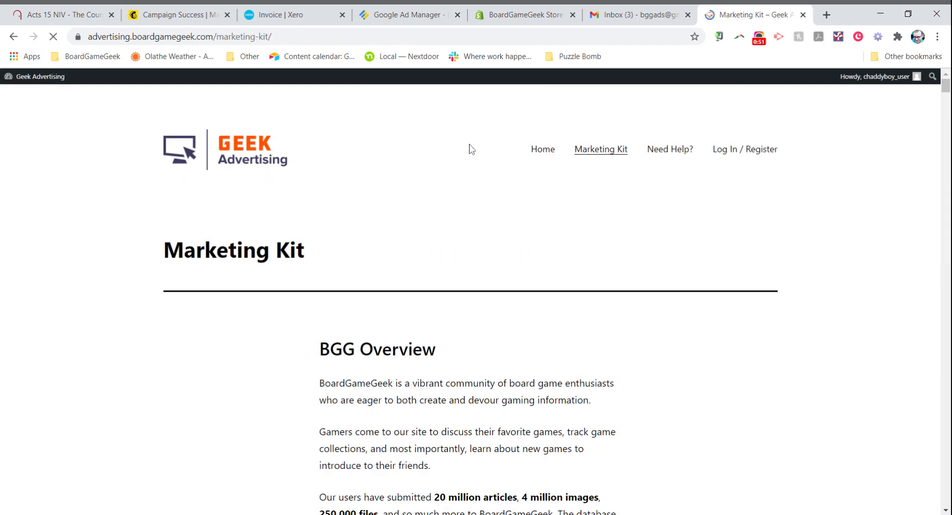
scroll(661, 208, "down", 4)
scroll(662, 207, "down", 2)
scroll(659, 206, "up", 6)
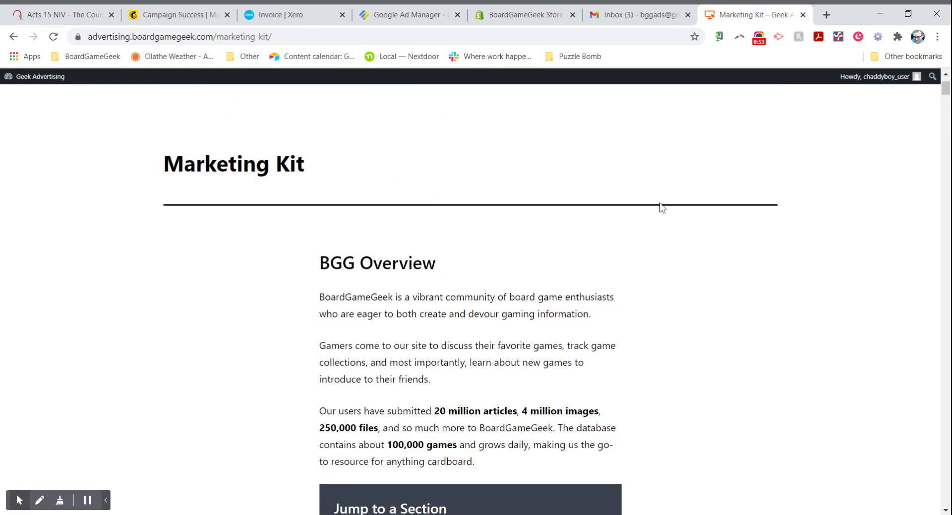
scroll(659, 206, "down", 8)
scroll(470, 300, "down", 20)
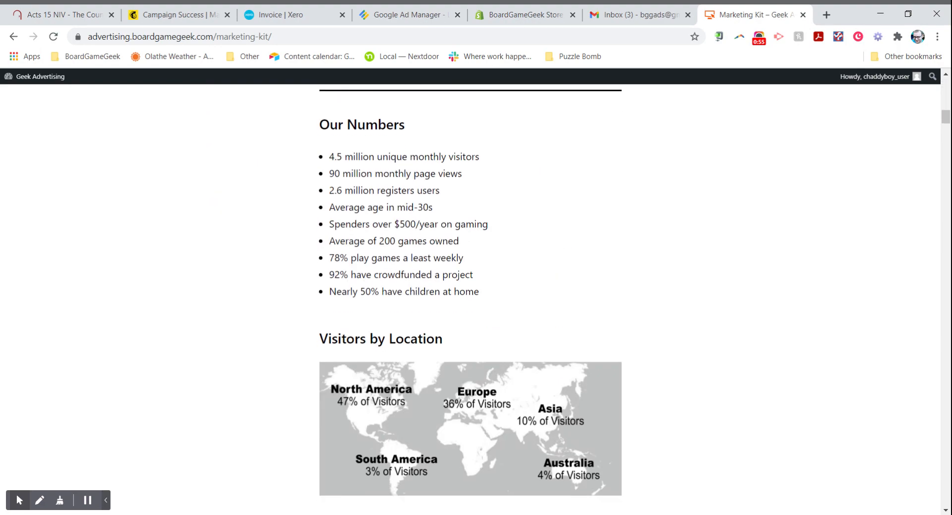
scroll(469, 299, "down", 19)
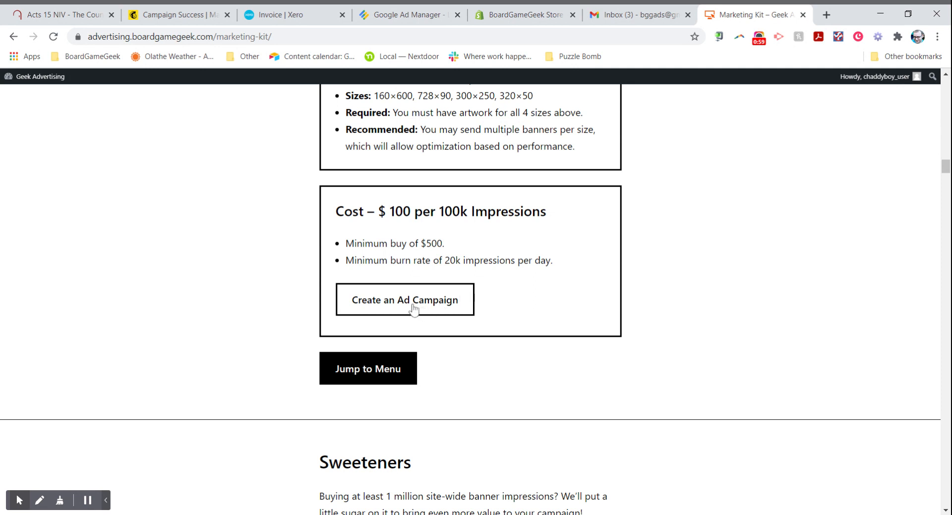
left_click(413, 308)
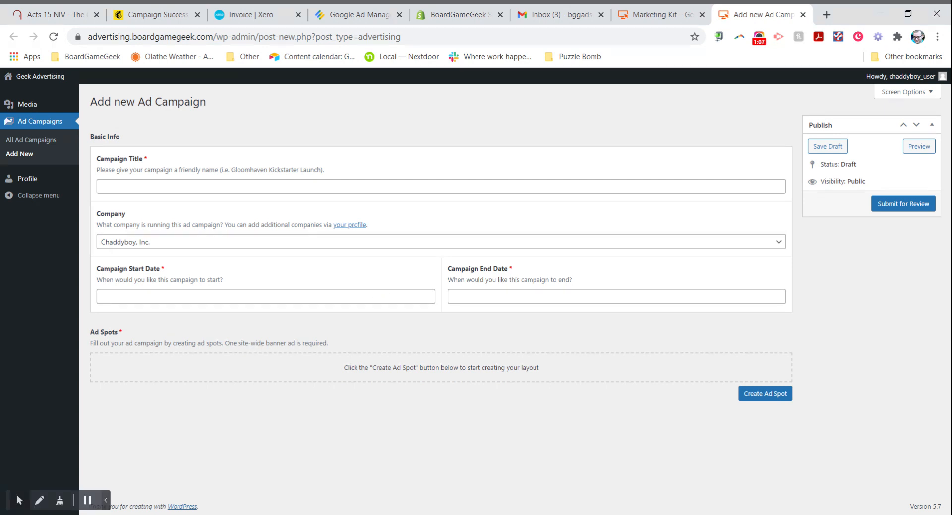
Step: Title the campaign "BoardGameGeek Artist Series Campaign" and set its company to BoardGameGeek, LLC
left_click(258, 186)
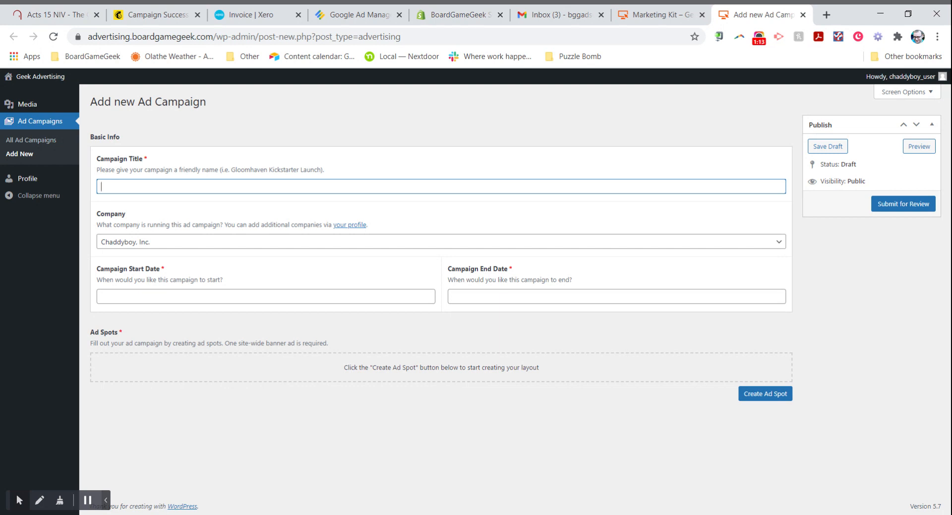
type("BoardGame")
key("Down")
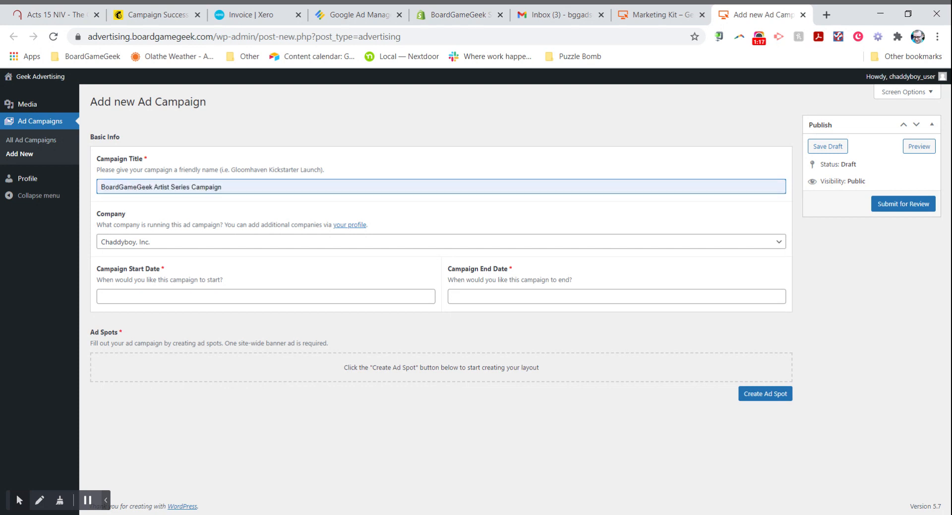
key("Return")
left_click(172, 244)
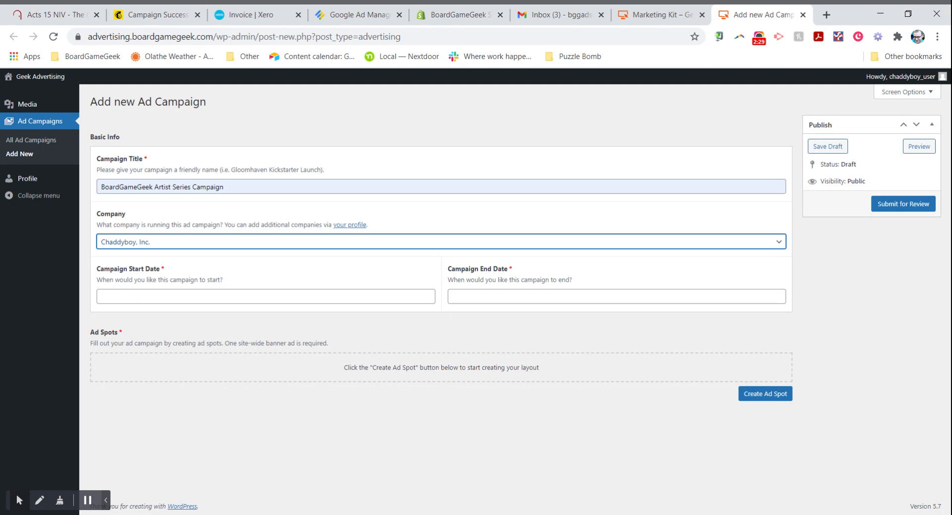
key("Down")
Step: Set the campaign to start on April 1, 2021 and end on April 21, 2021
left_click(163, 297)
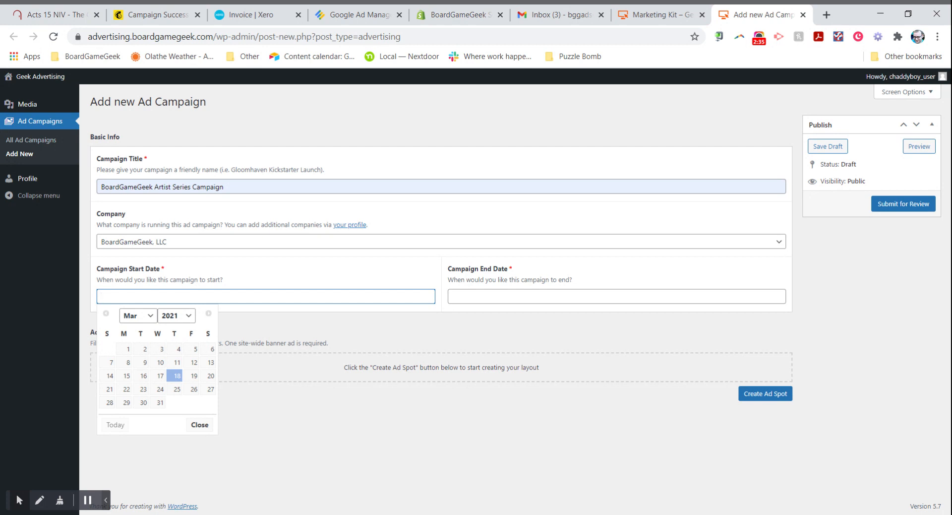
left_click(150, 317)
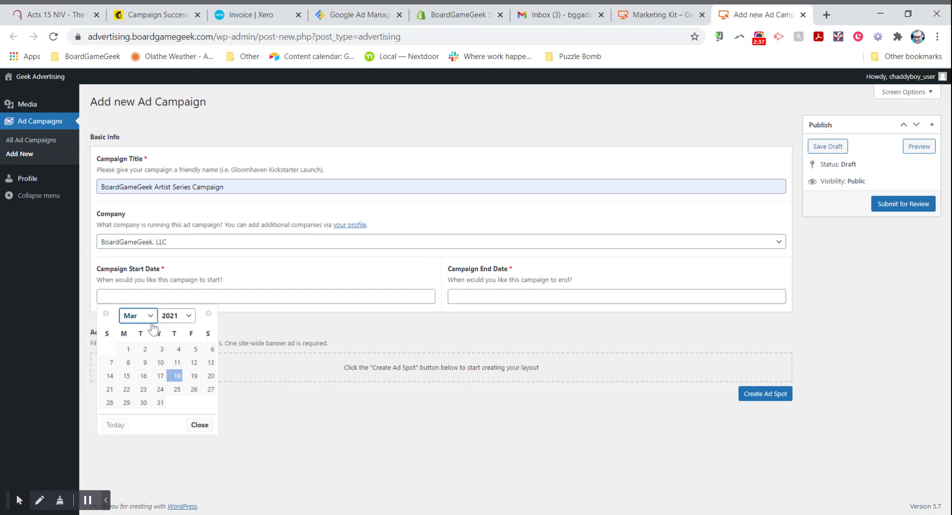
key("Down")
left_click(177, 350)
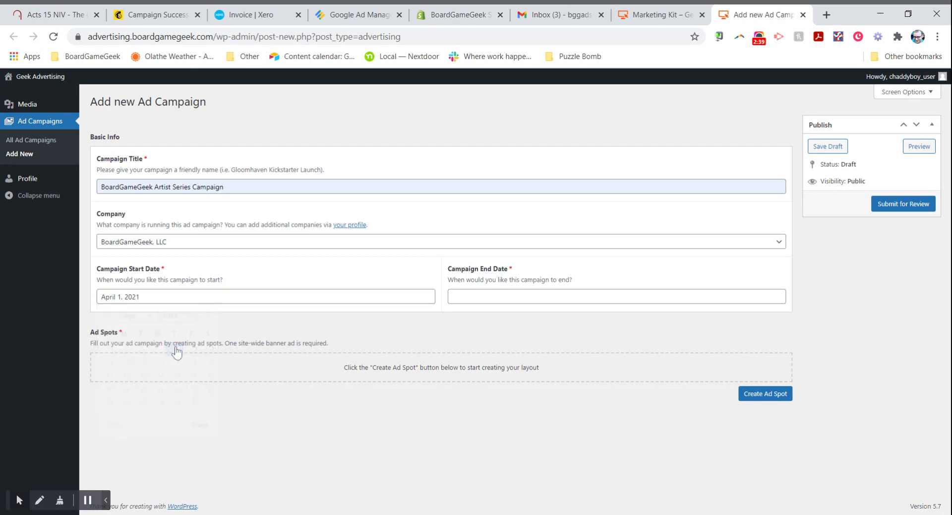
left_click(510, 297)
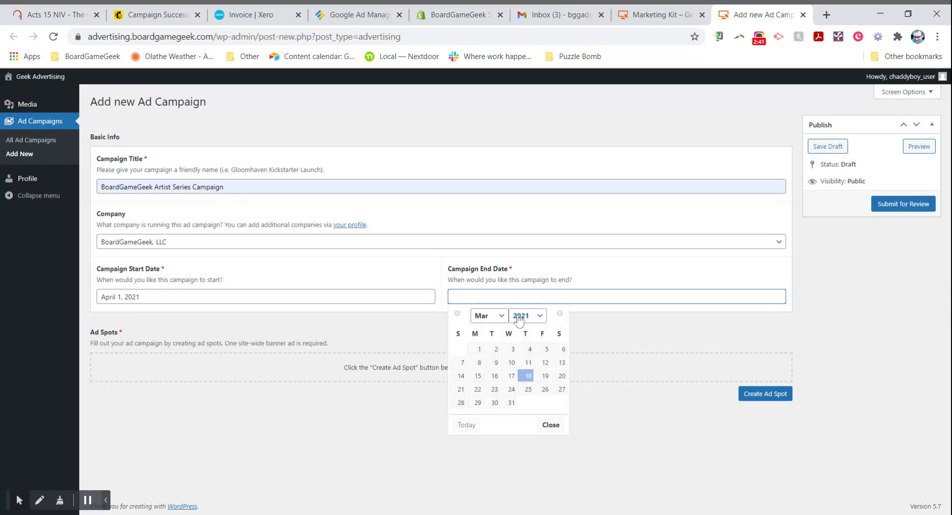
left_click(511, 317)
left_click(504, 318)
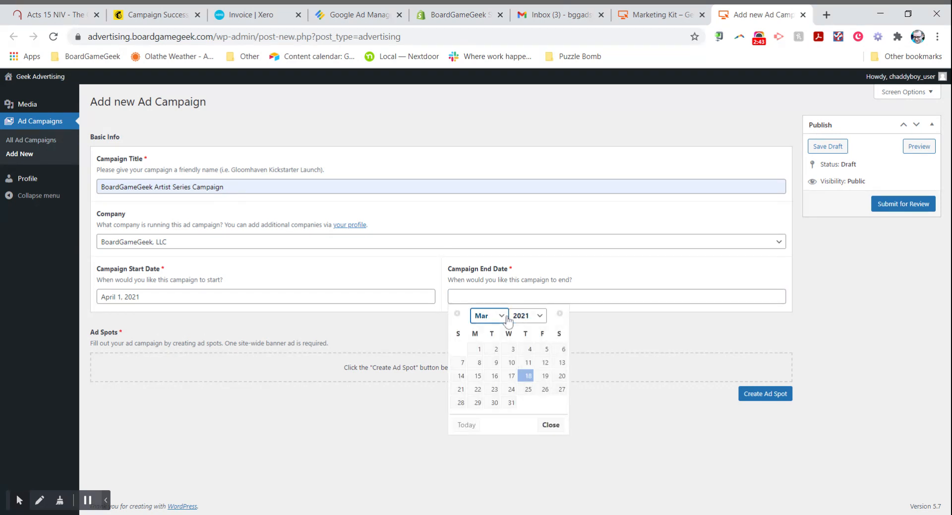
key("Down")
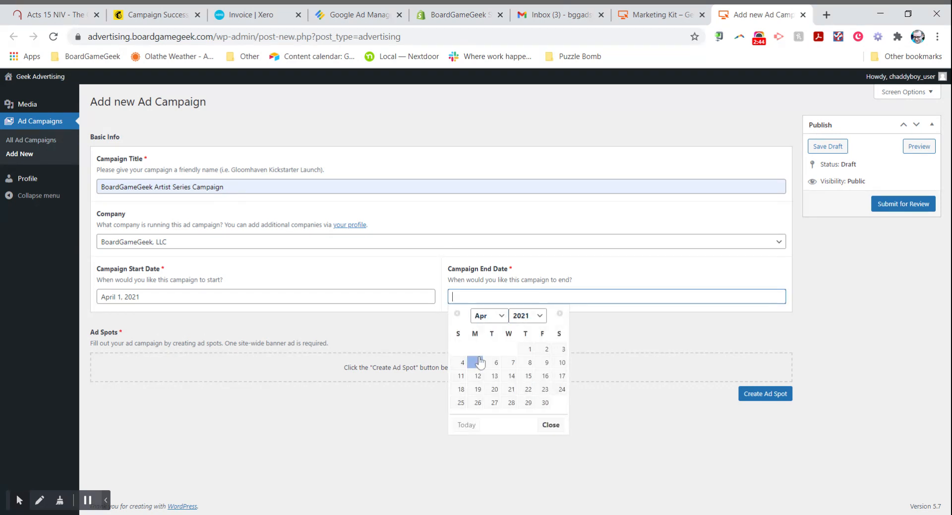
left_click(512, 389)
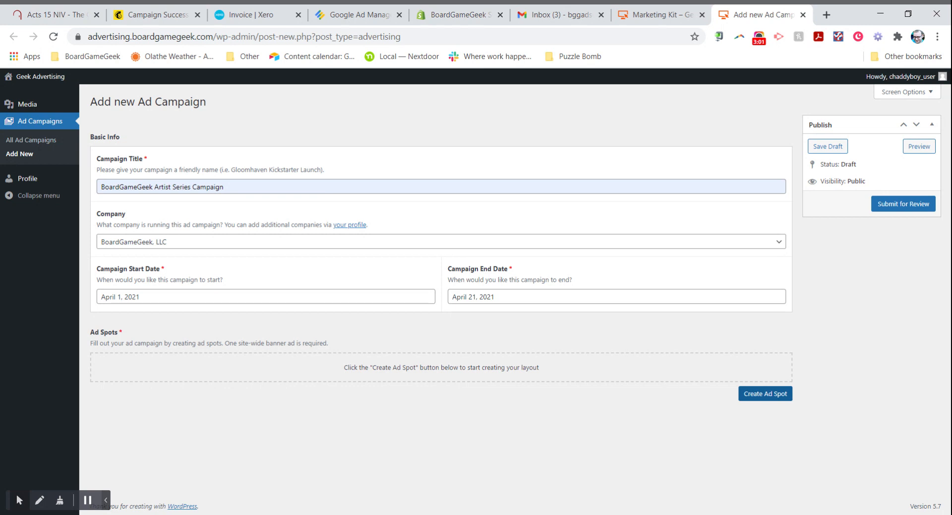
Step: Add a Site-Wide Banner Ad spot to the campaign
left_click(772, 398)
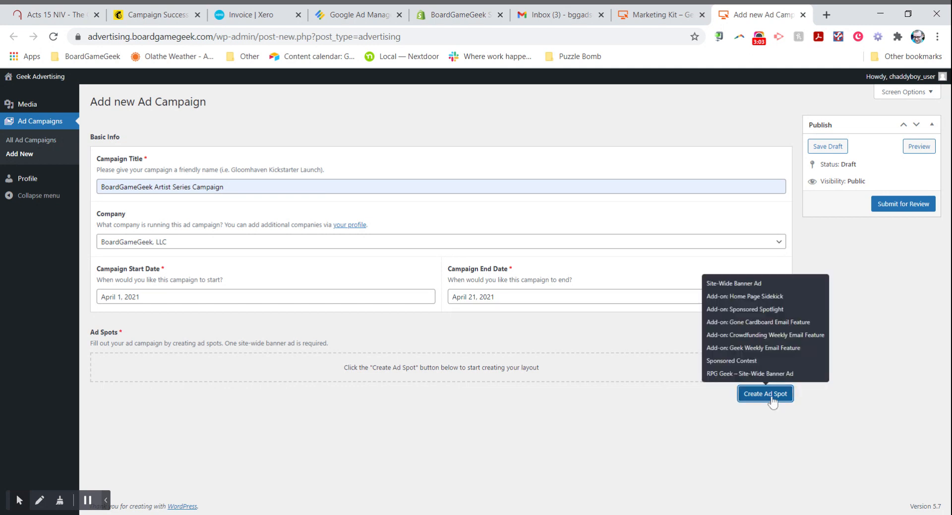
left_click(724, 286)
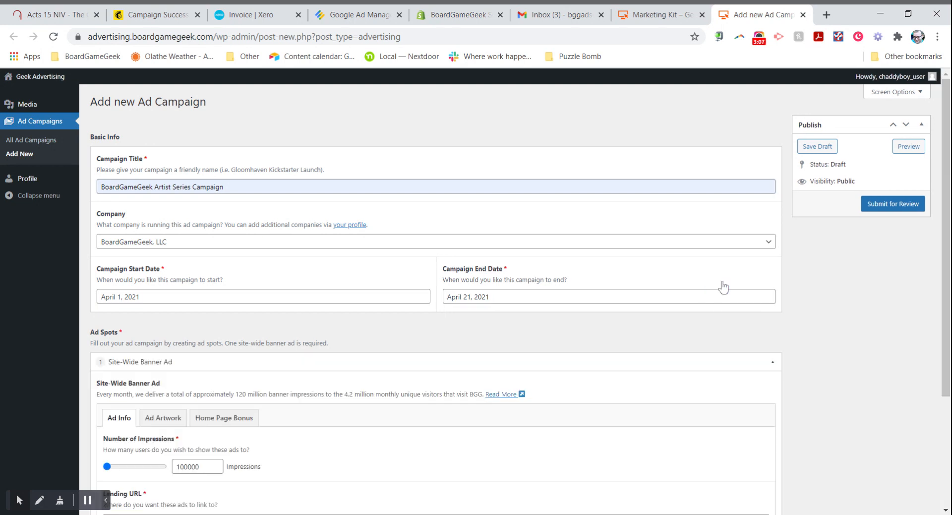
scroll(446, 310, "down", 3)
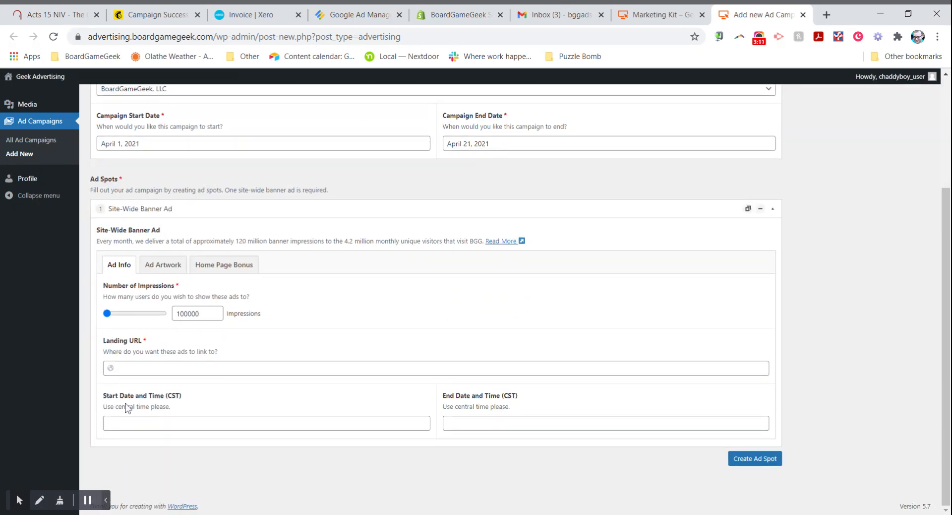
left_click(210, 312)
double_click(209, 313)
type("1500000")
key("Tab")
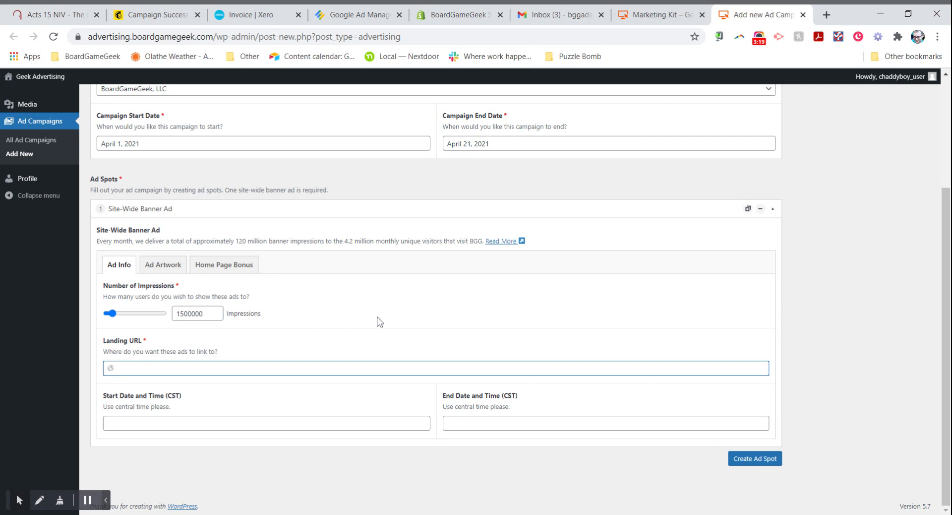
type("http://www.artistseries.com")
Step: Set the banner ad's start date and time to April 1, 2021 12:00 am
left_click(238, 422)
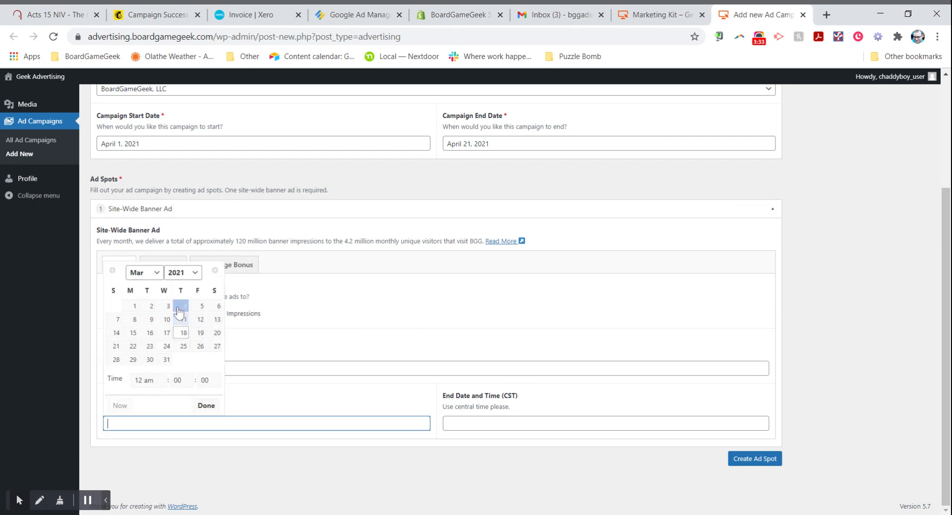
left_click(154, 278)
key("Down")
left_click(184, 307)
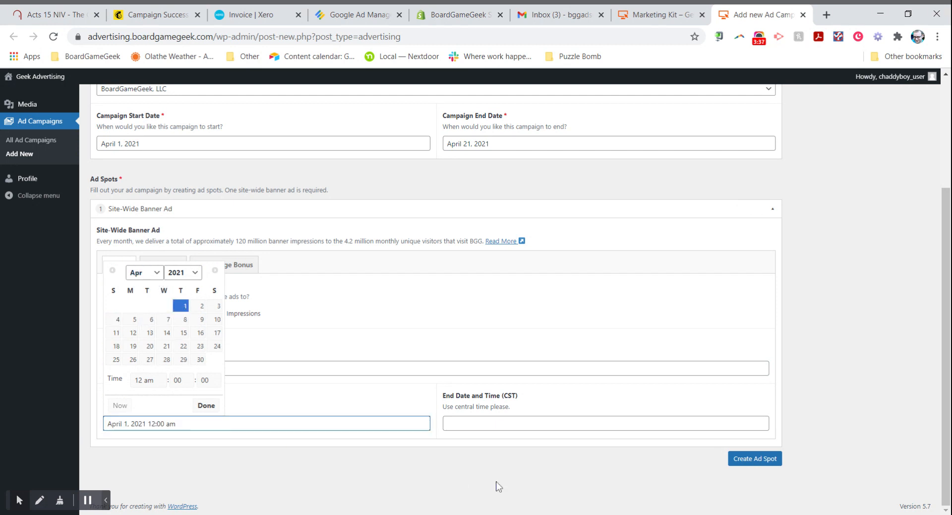
Step: Set the banner ad's end date and time to April 21, 2021 11:59 pm
left_click(496, 424)
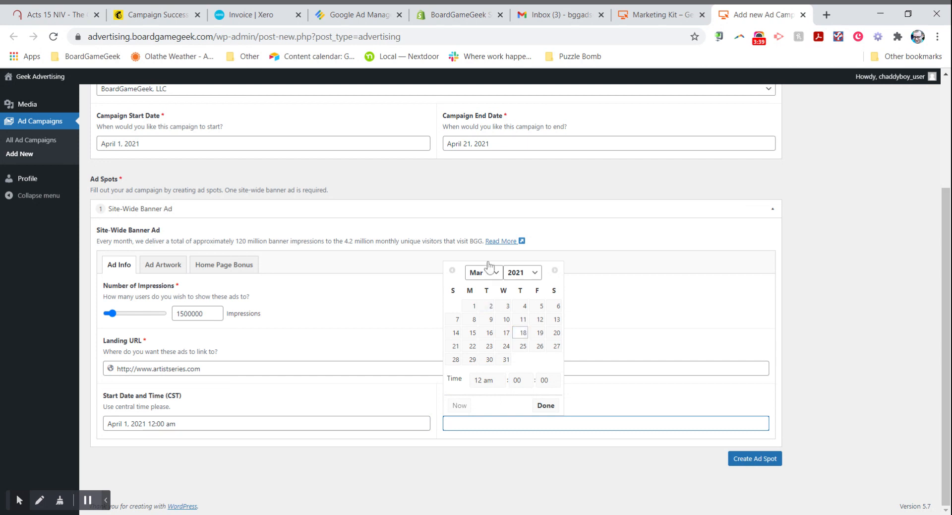
left_click(493, 277)
key("Down")
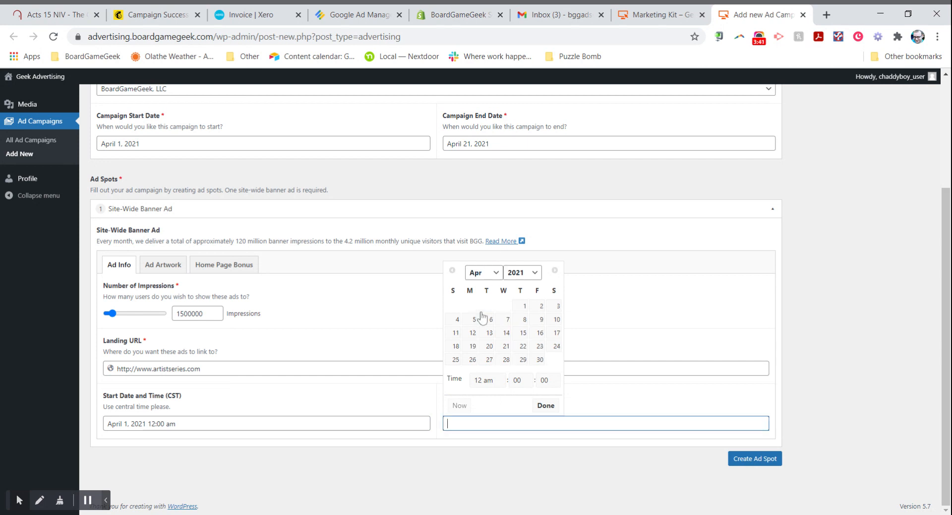
left_click(511, 347)
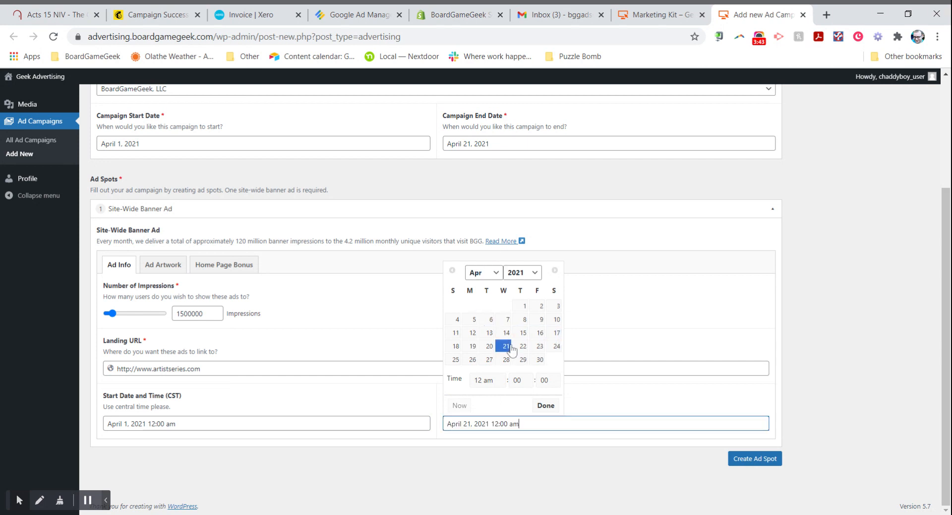
left_click(493, 383)
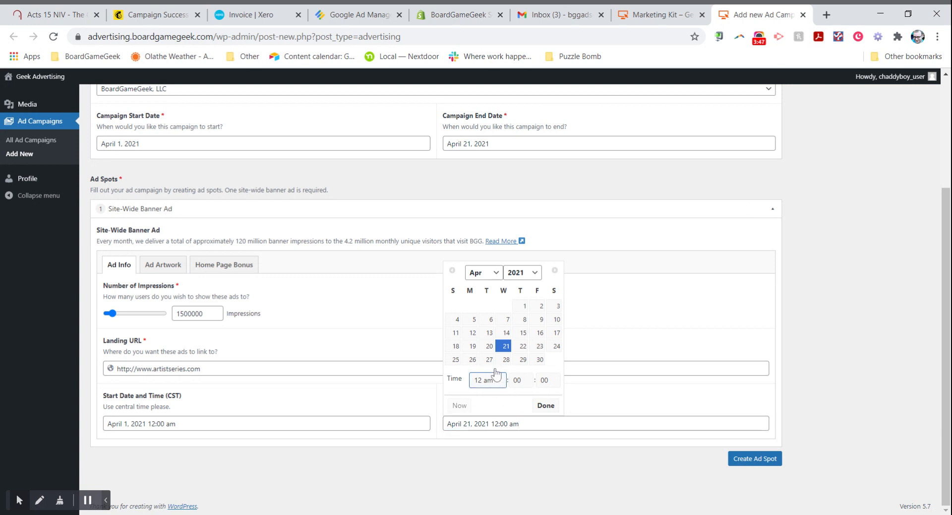
left_click(491, 371)
left_click(504, 423)
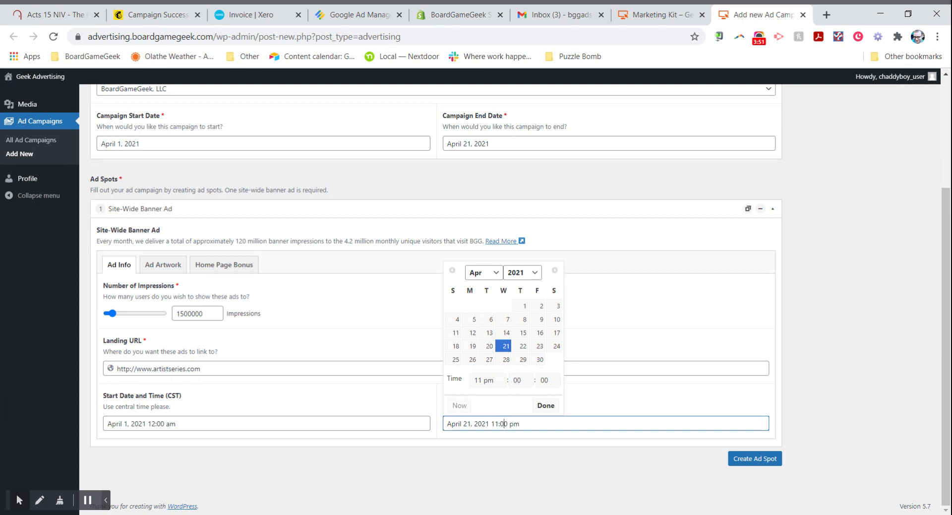
key("BackSpace")
key("BackSpace")
type("59")
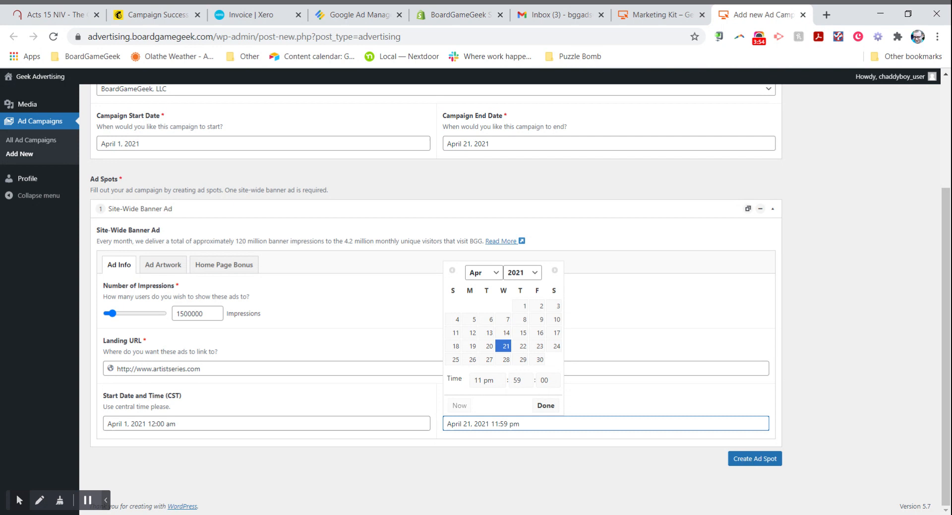
left_click(546, 405)
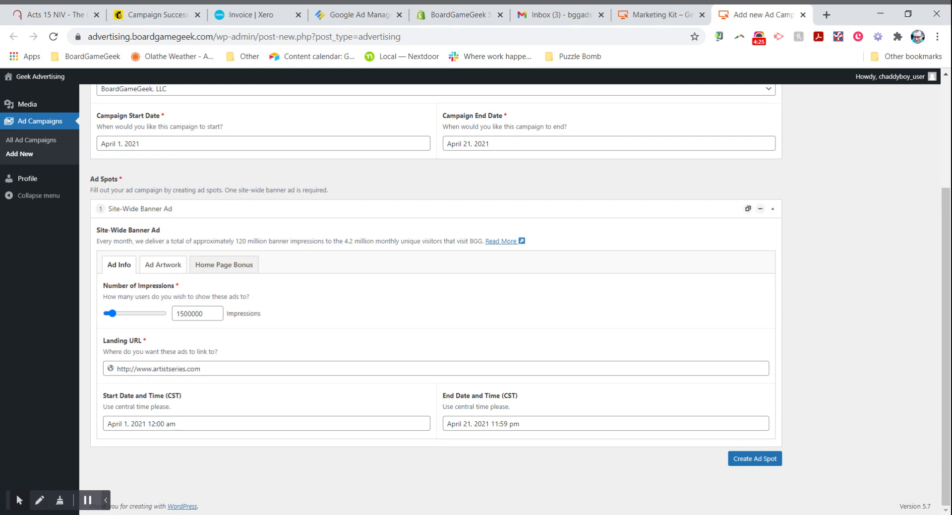
left_click(169, 268)
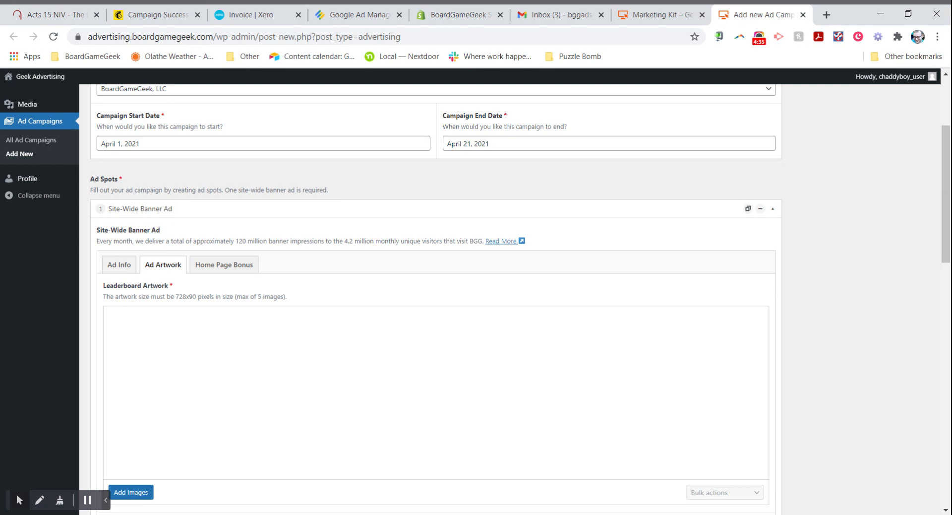
left_click(127, 269)
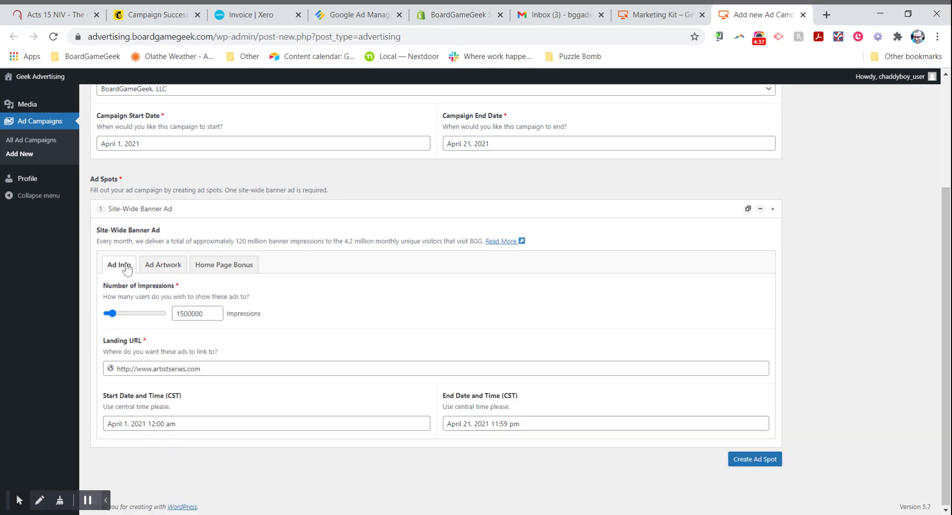
Step: Review the required artwork types and image sizes for the Site-Wide Banner Ad, and return to its ad info
left_click(150, 268)
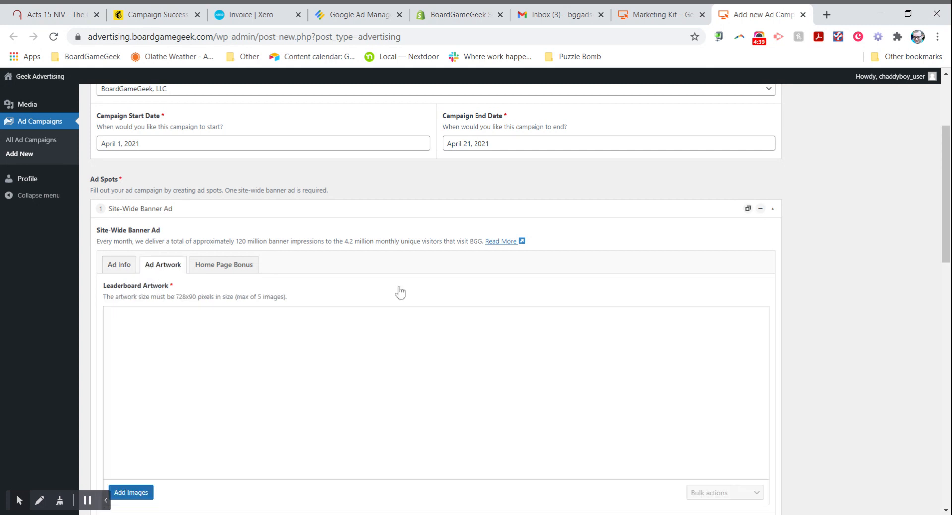
scroll(400, 293, "down", 2)
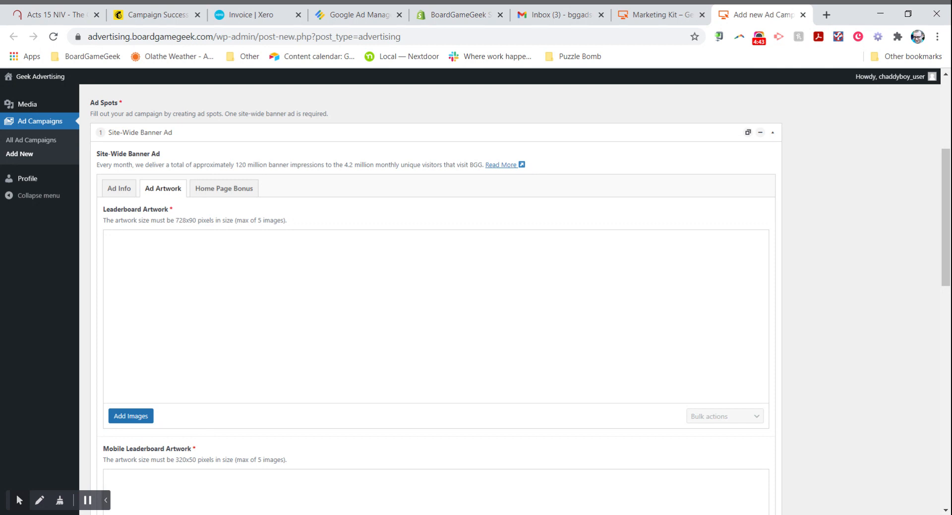
scroll(189, 248, "down", 3)
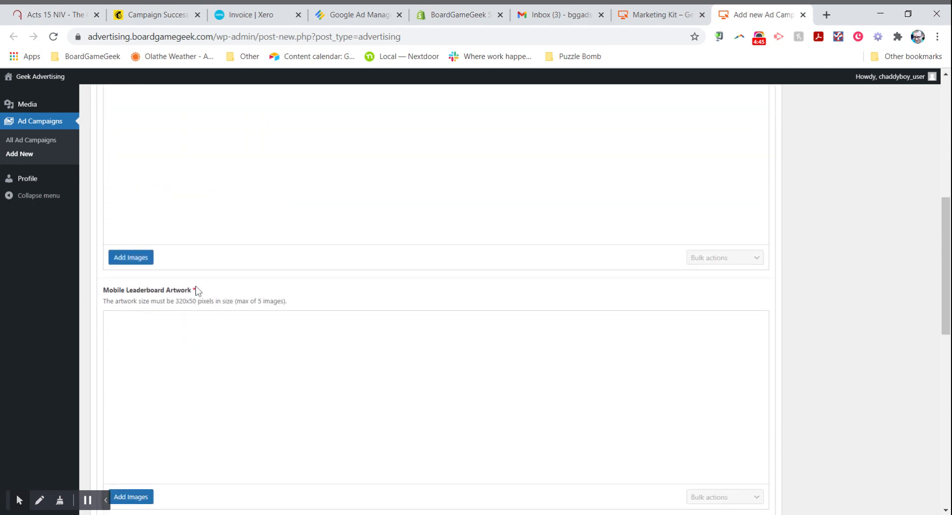
scroll(198, 327, "down", 4)
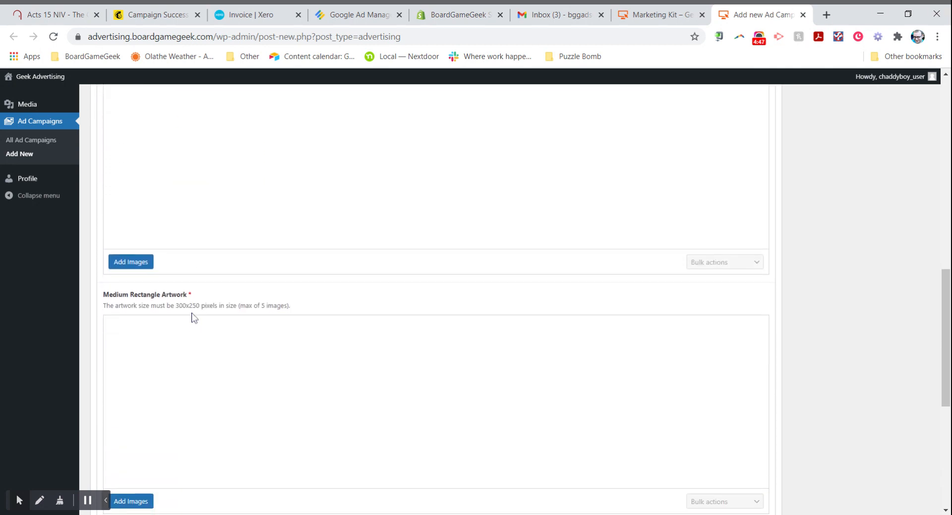
scroll(194, 317, "up", 12)
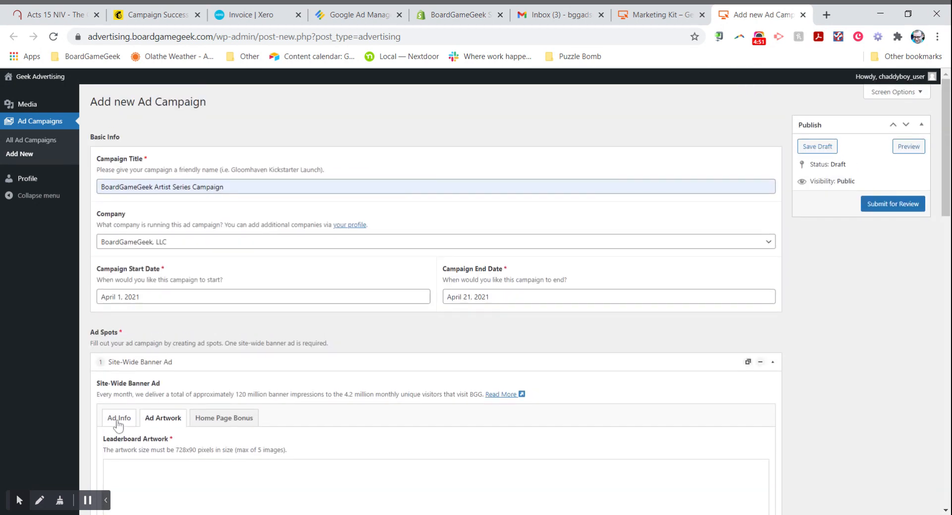
left_click(118, 421)
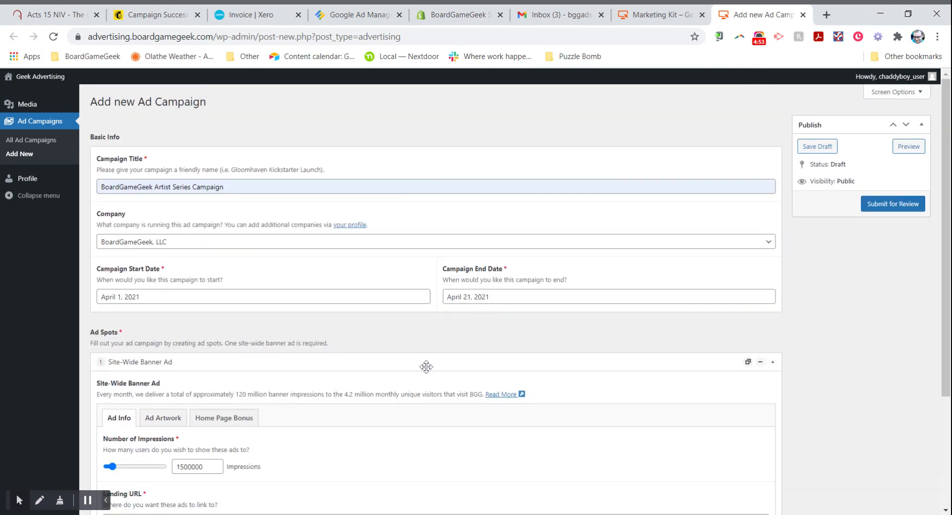
Step: Save the campaign as a draft and add an Add-on: Home Page Sidekick ad spot
left_click(819, 146)
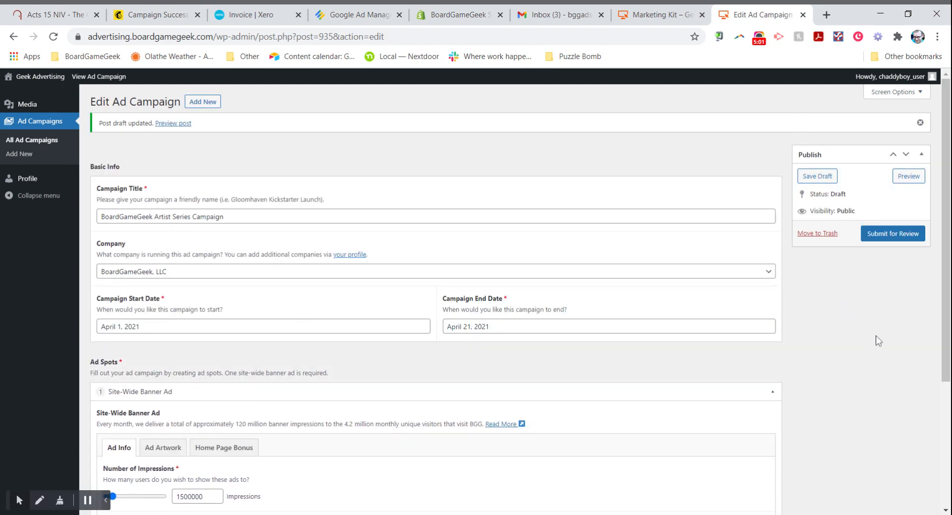
scroll(878, 340, "down", 4)
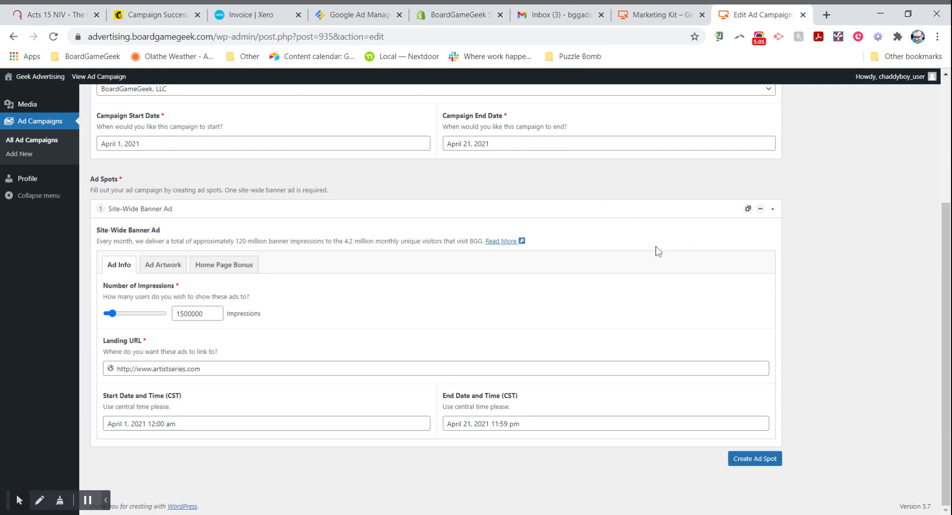
left_click(763, 458)
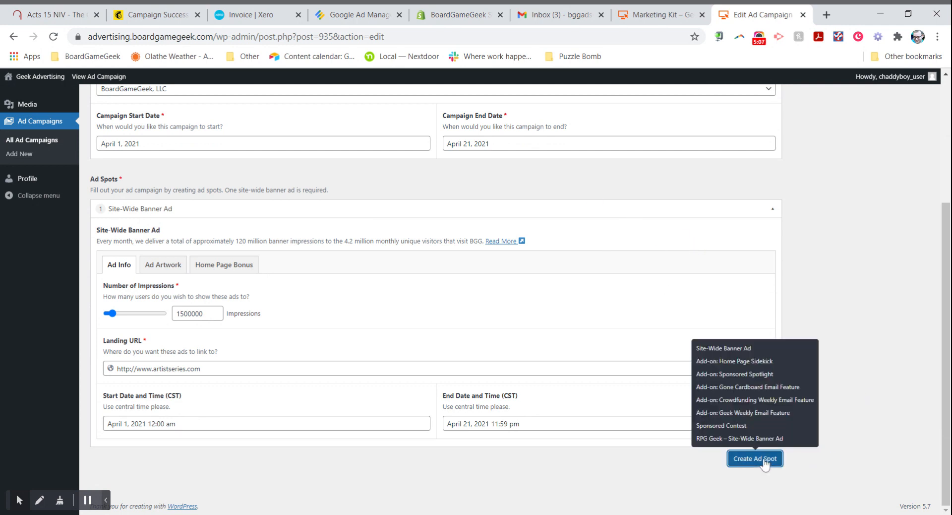
left_click(737, 361)
scroll(841, 281, "down", 4)
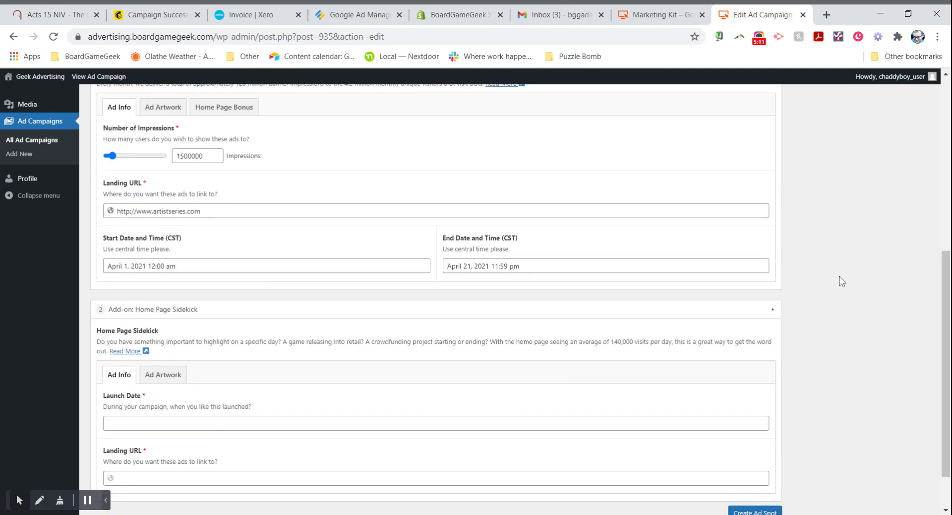
scroll(841, 281, "up", 4)
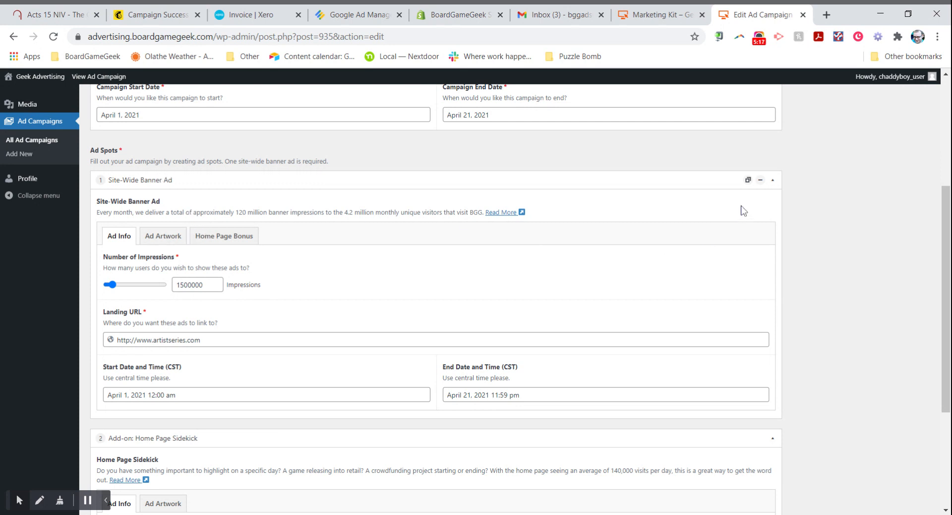
Step: Collapse the Site-Wide Banner Ad spot and set the Home Page Sidekick's launch date to April 5, 2021
left_click(772, 180)
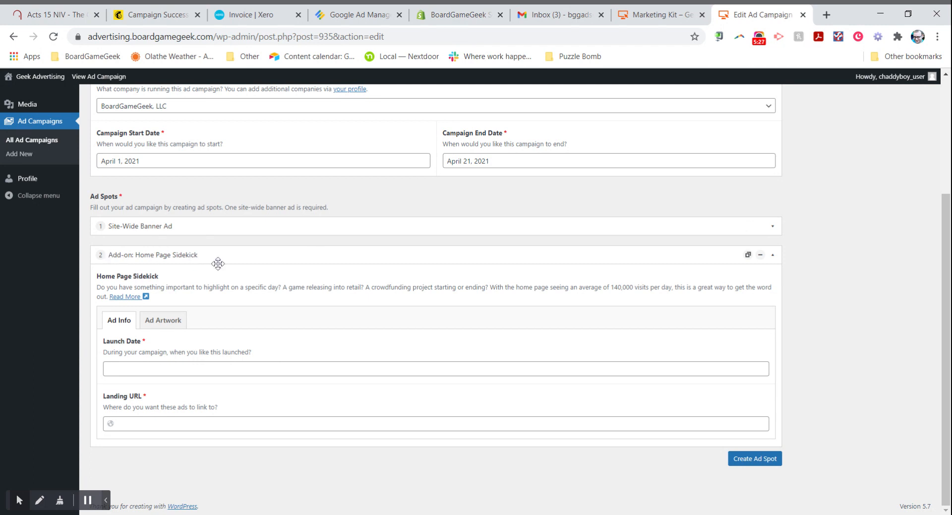
left_click(173, 369)
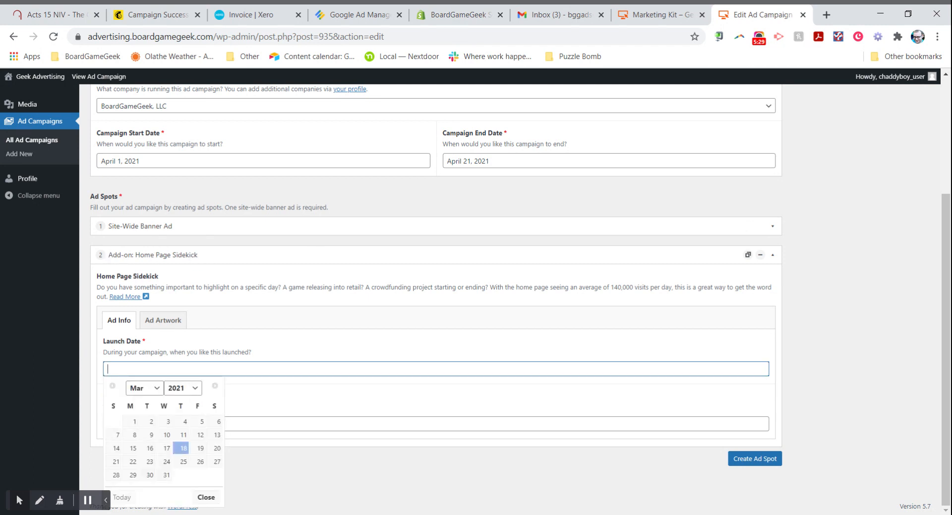
left_click(157, 391)
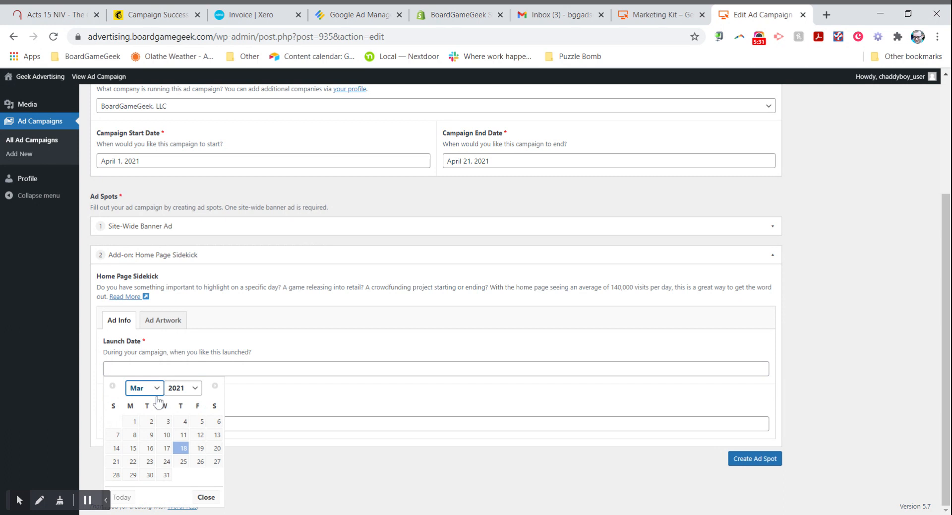
left_click(157, 400)
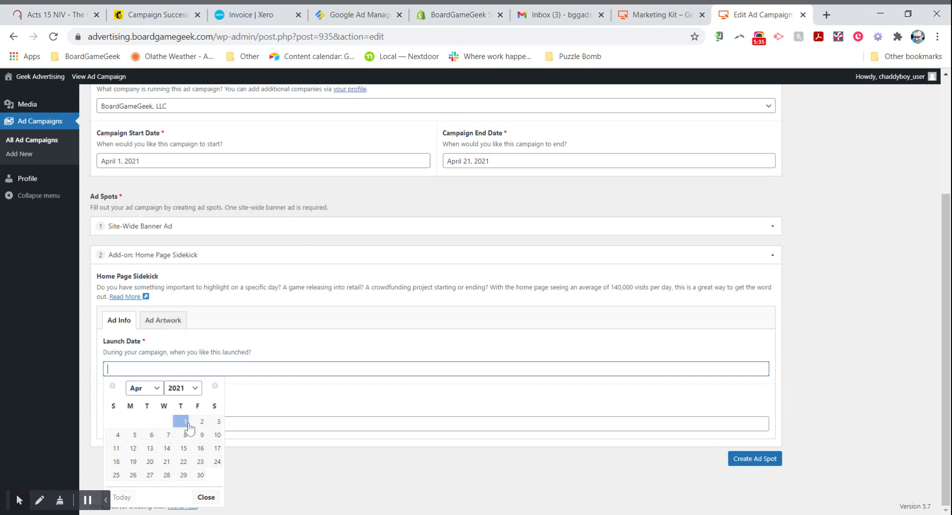
left_click(134, 435)
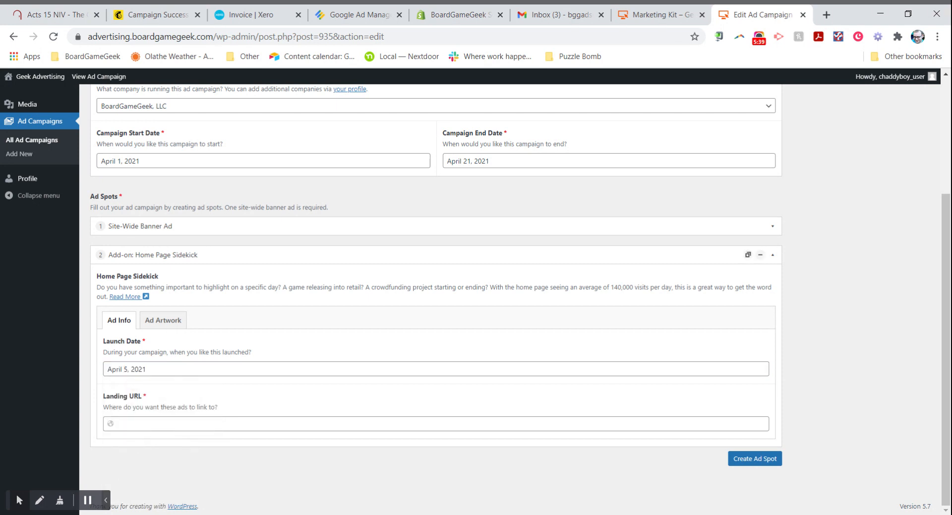
left_click(134, 424)
type("http://www.artistseries.com")
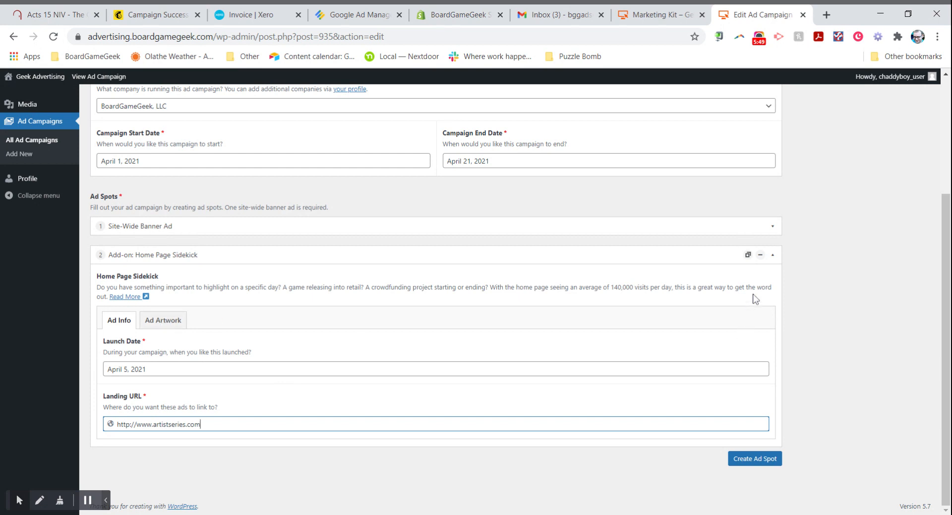
left_click(772, 255)
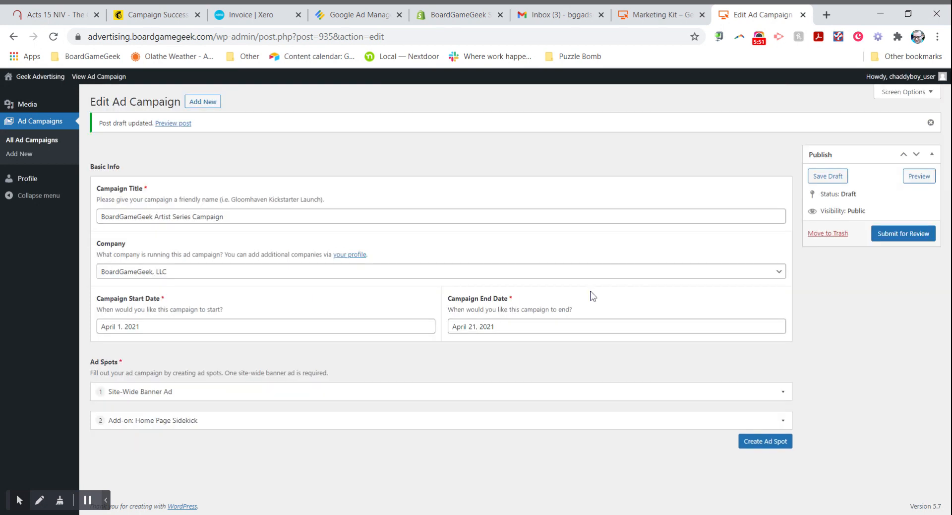
Step: Add an Add-on: Geek Weekly Email Feature ad spot to the campaign
left_click(768, 442)
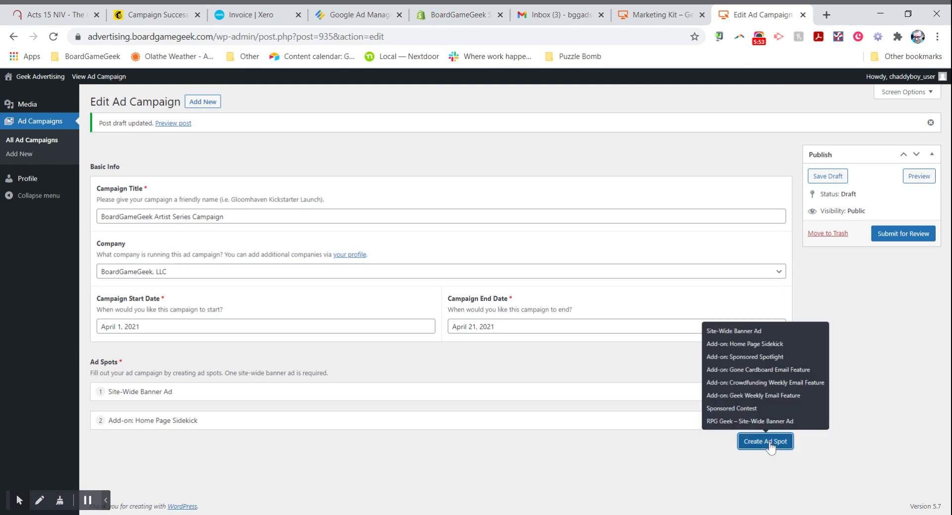
left_click(742, 395)
scroll(795, 367, "down", 6)
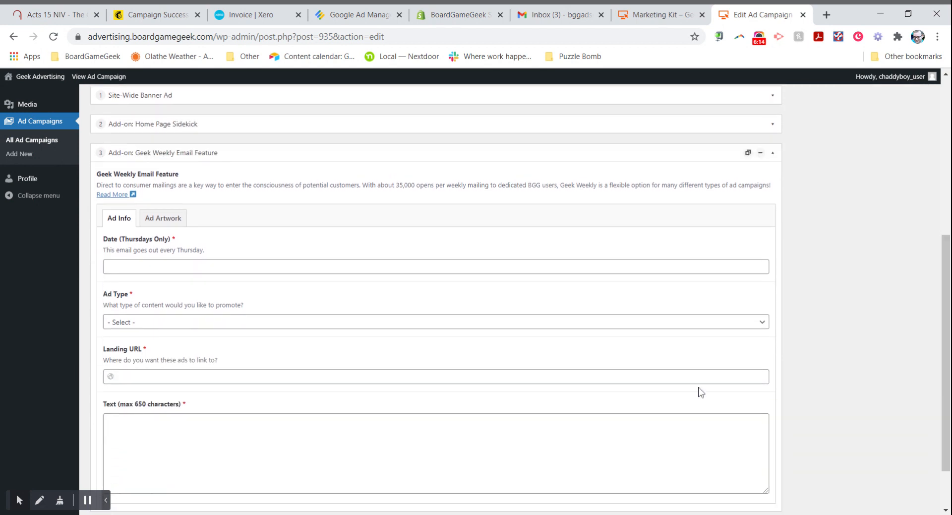
Step: Set the Geek Weekly Email Feature's date to April 15, 2021 and its ad type to Featured Post (everything else)
left_click(212, 267)
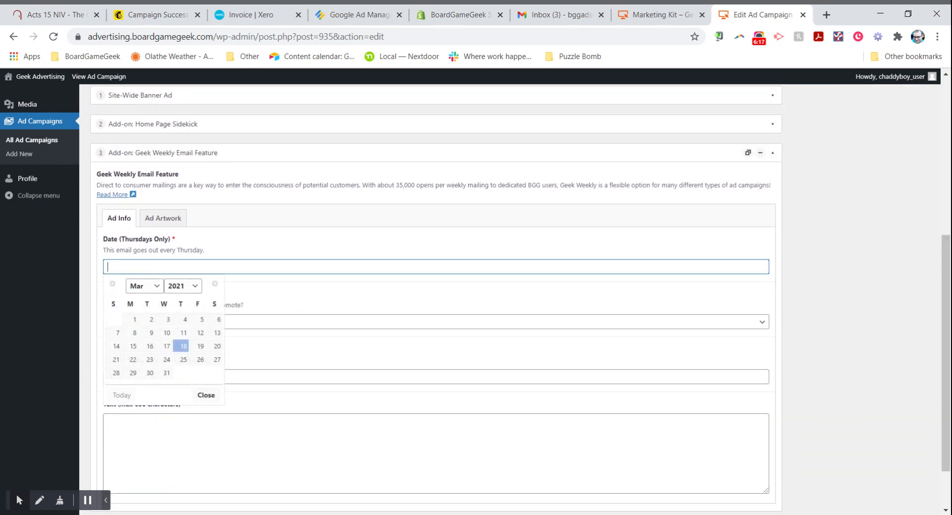
type("5")
left_click(150, 291)
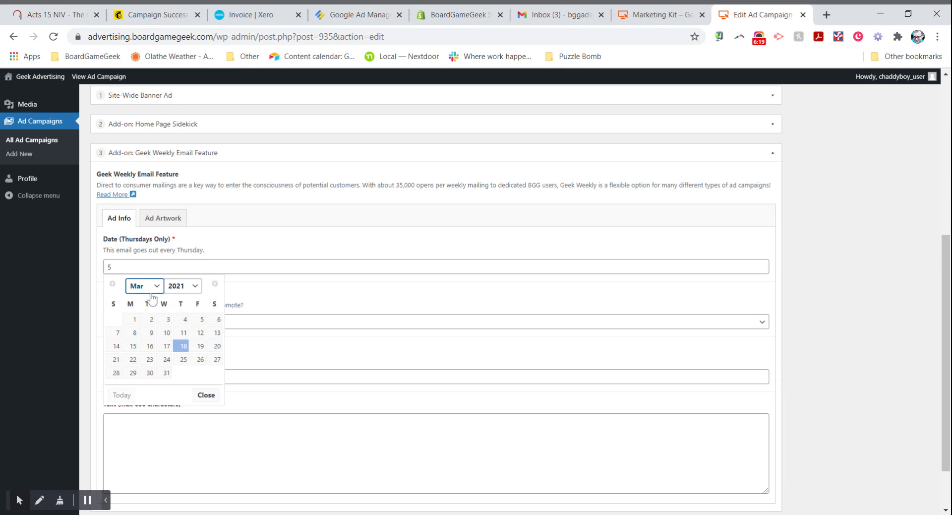
left_click(148, 329)
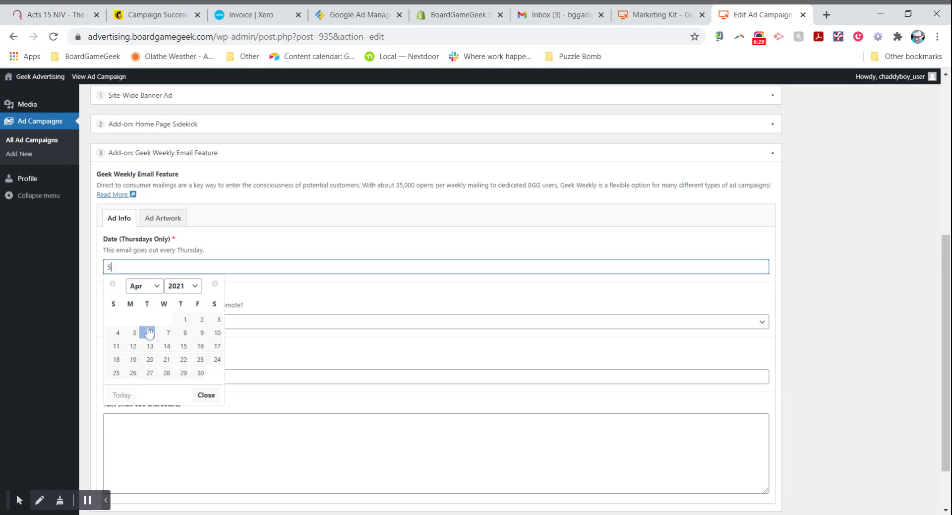
left_click(183, 345)
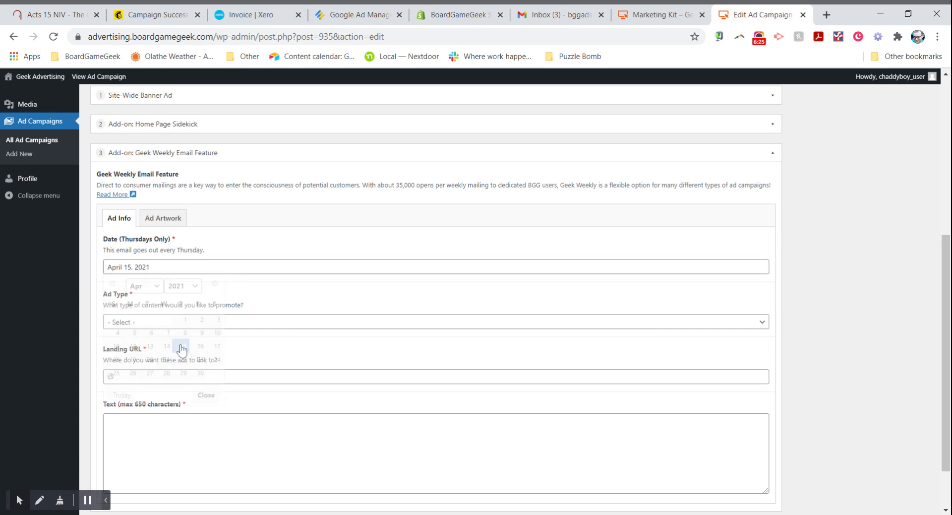
left_click(160, 328)
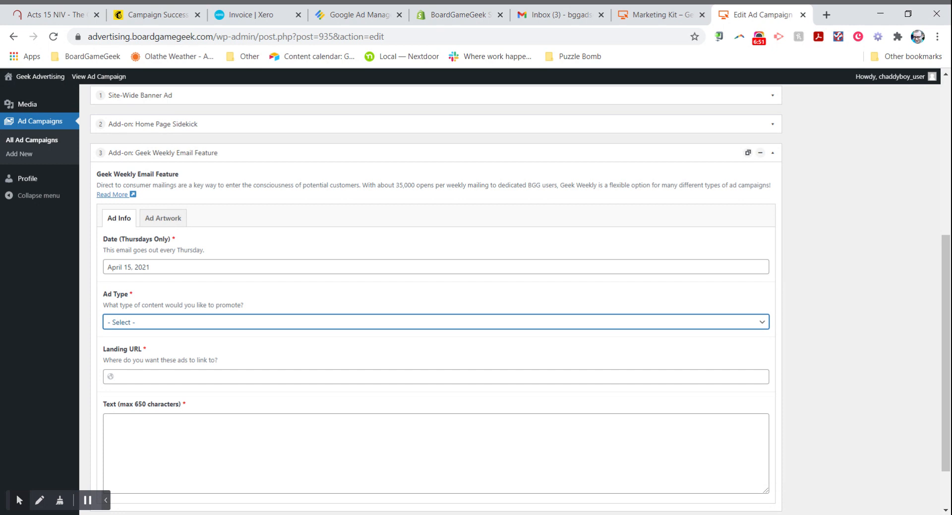
left_click(155, 351)
left_click(149, 376)
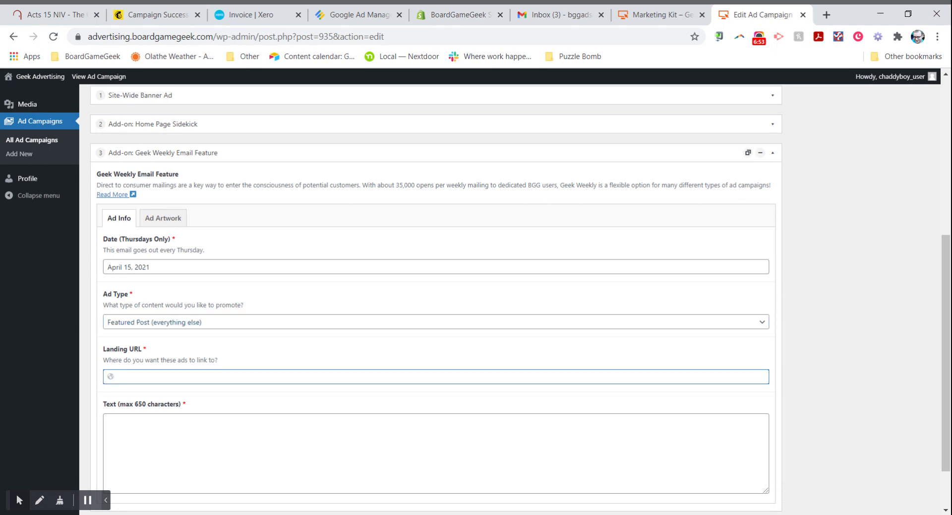
type("http://www.artistseries.com")
left_click(108, 420)
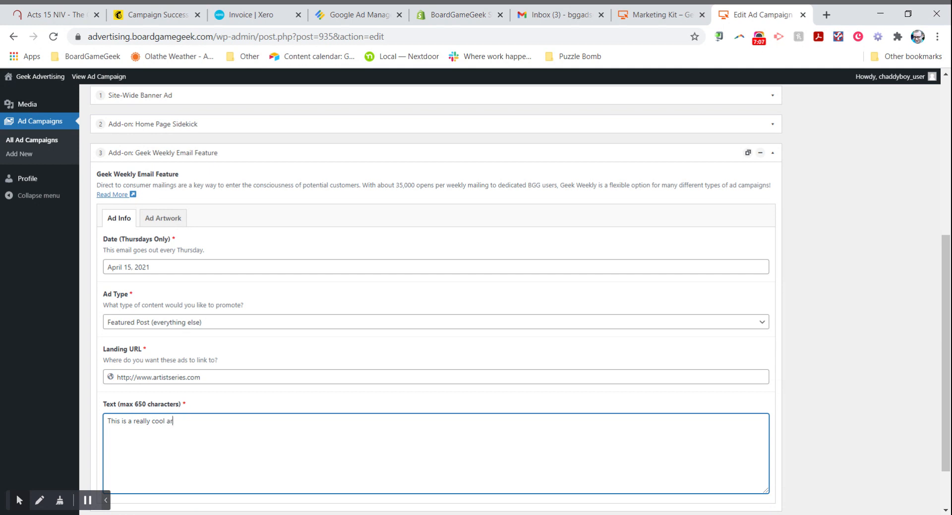
type("eruies for game fans.")
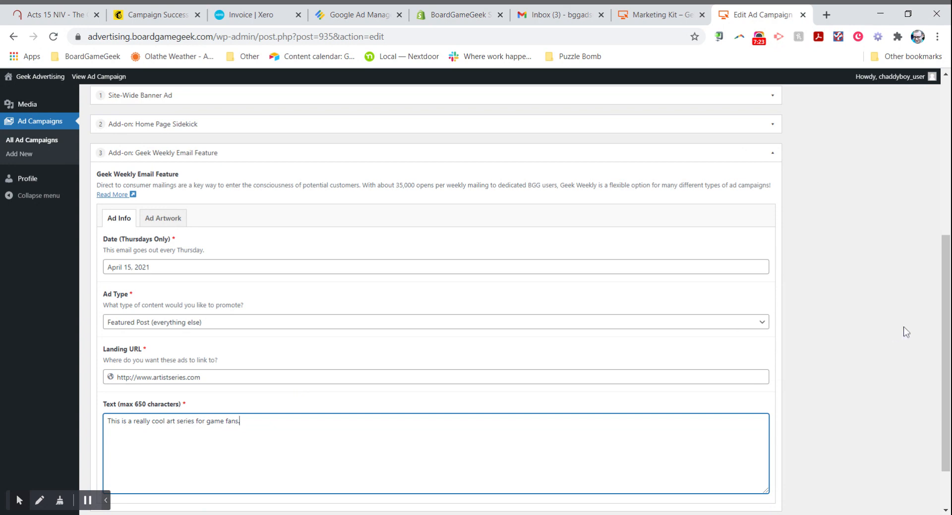
Step: Collapse the Geek Weekly Email Feature ad spot and save the campaign draft
scroll(589, 397, "up", 2)
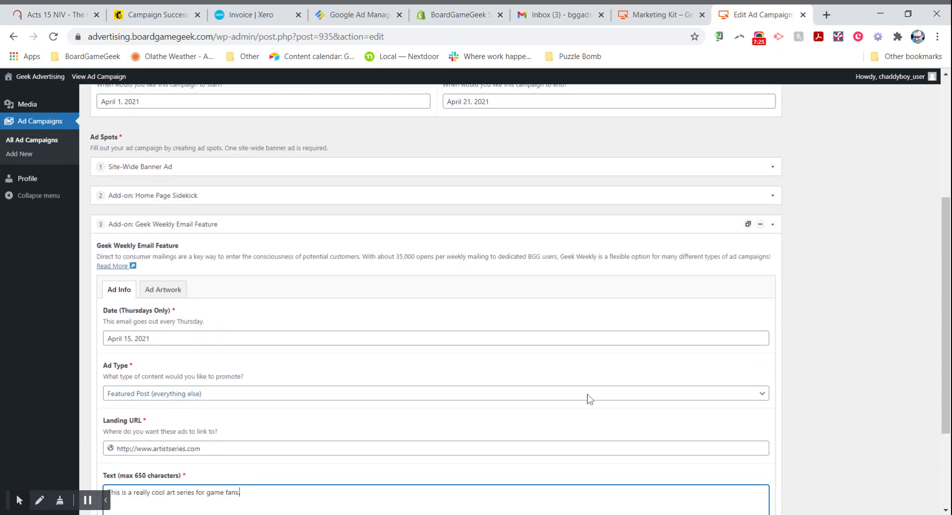
scroll(590, 399, "down", 3)
scroll(589, 399, "up", 2)
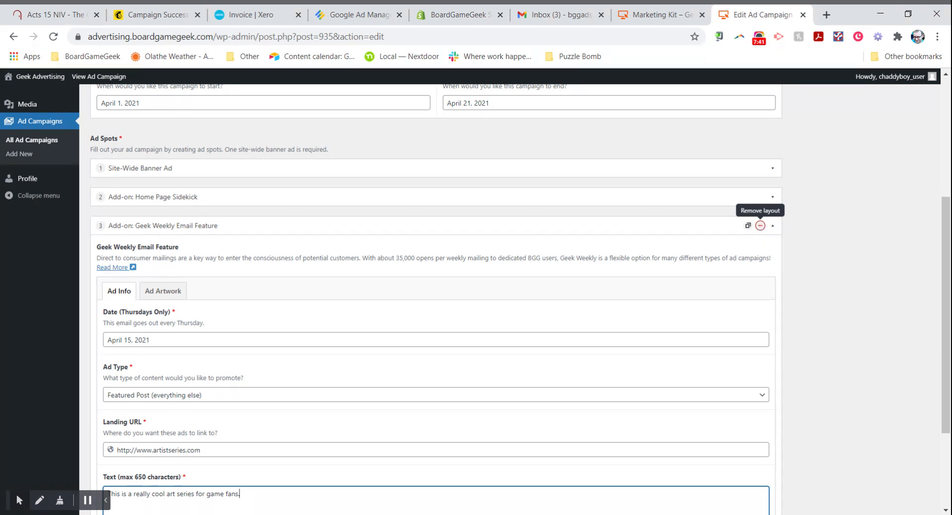
left_click(773, 226)
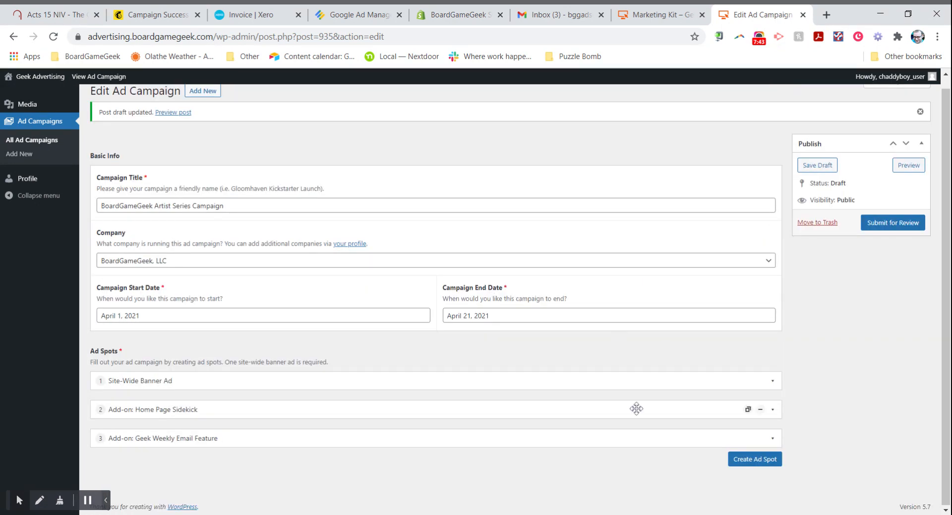
left_click(812, 165)
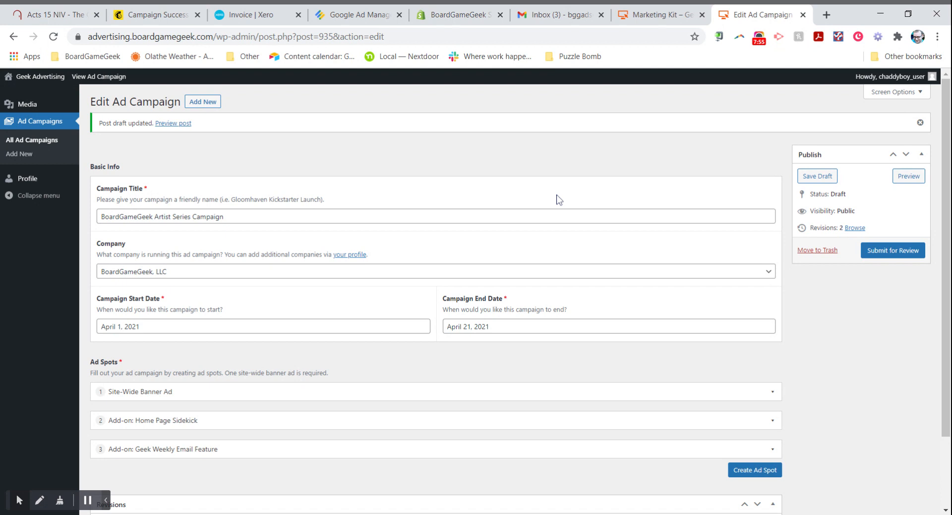
Step: Upload the six Artist Series ad images from the computer to the media library
left_click(25, 106)
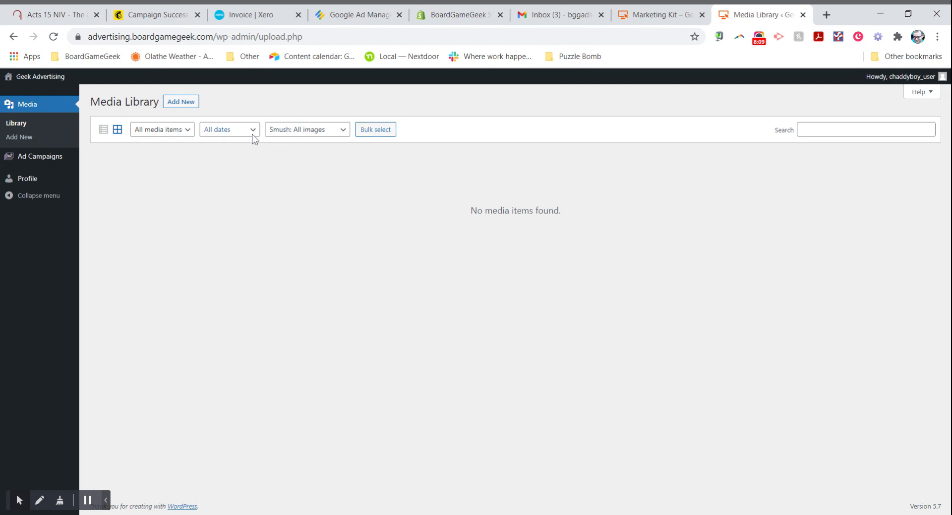
left_click(181, 103)
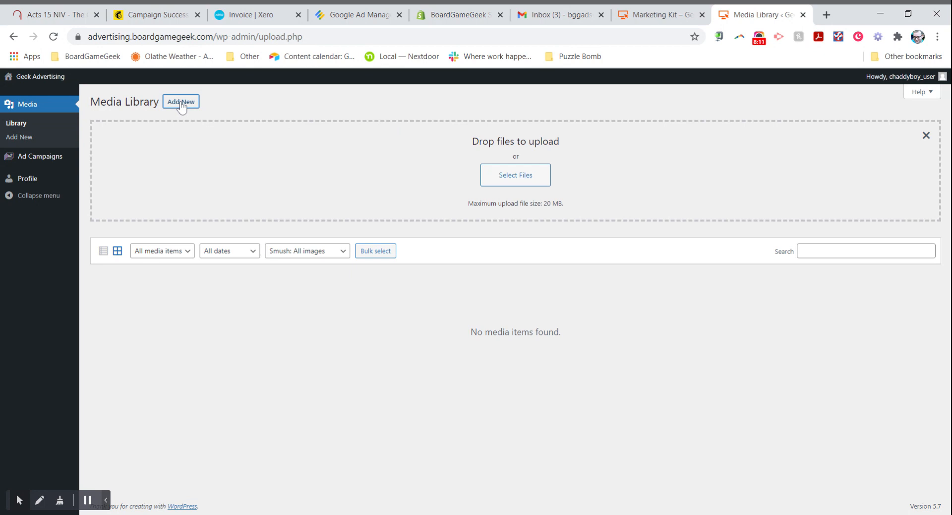
left_click(498, 173)
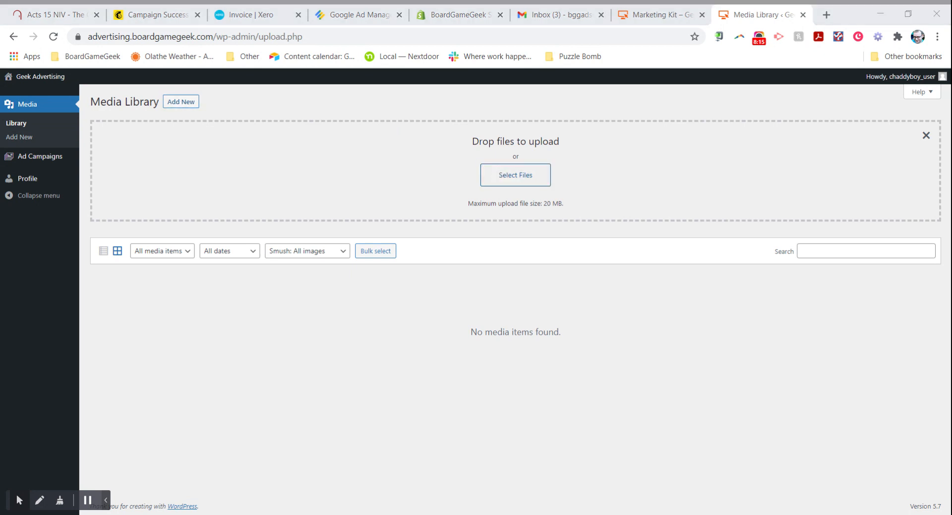
left_click(308, 292)
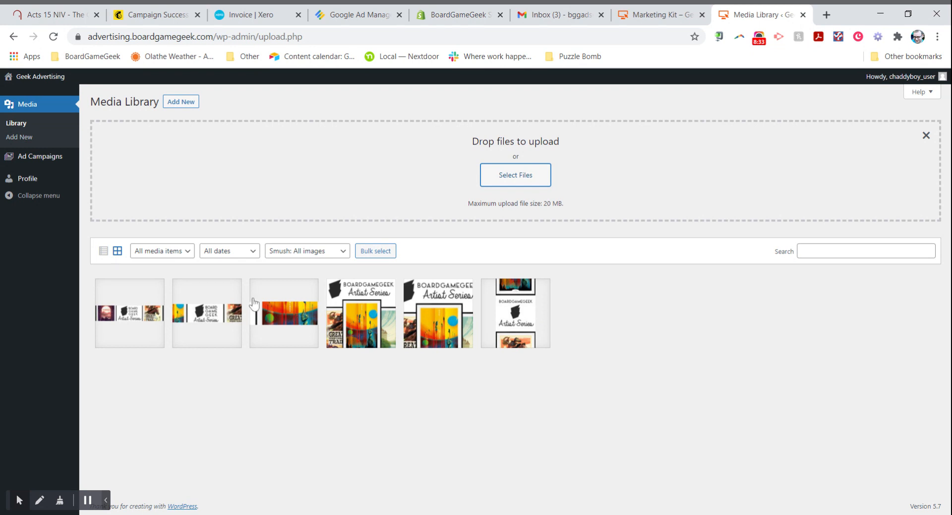
Step: Open the BoardGameGeek Artist Series Campaign draft for editing from the list of ad campaigns
left_click(35, 157)
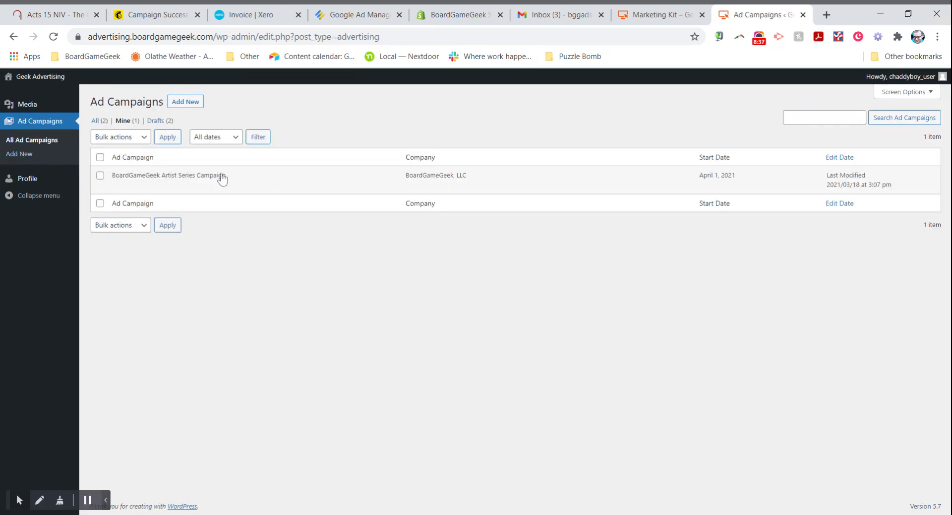
mouse_move(221, 178)
left_click(117, 186)
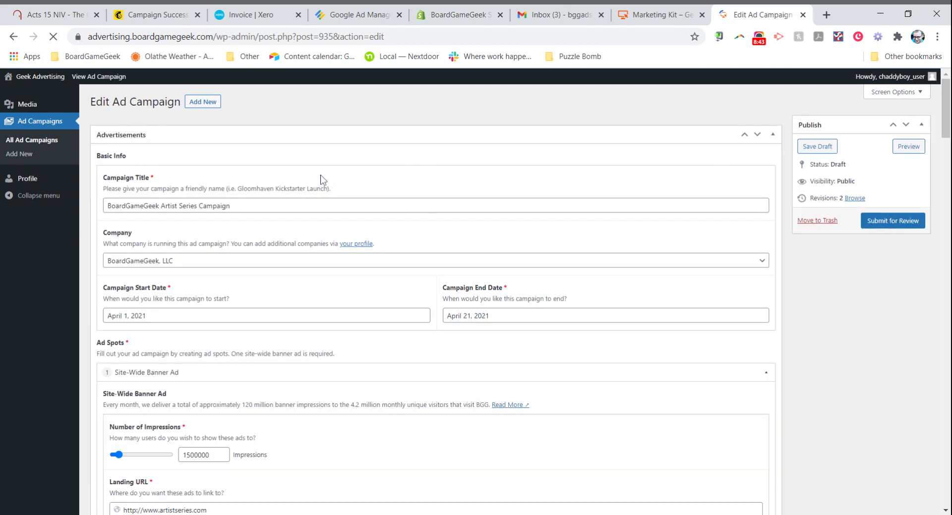
Step: Add the library image Artist Series 728x90 to the Site-Wide Banner Ad's Leaderboard Artwork
scroll(520, 206, "down", 3)
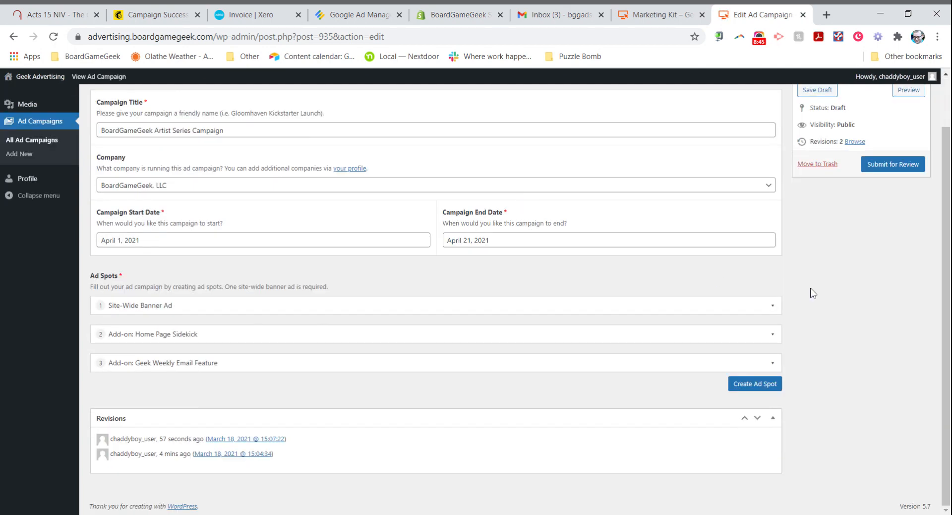
left_click(772, 306)
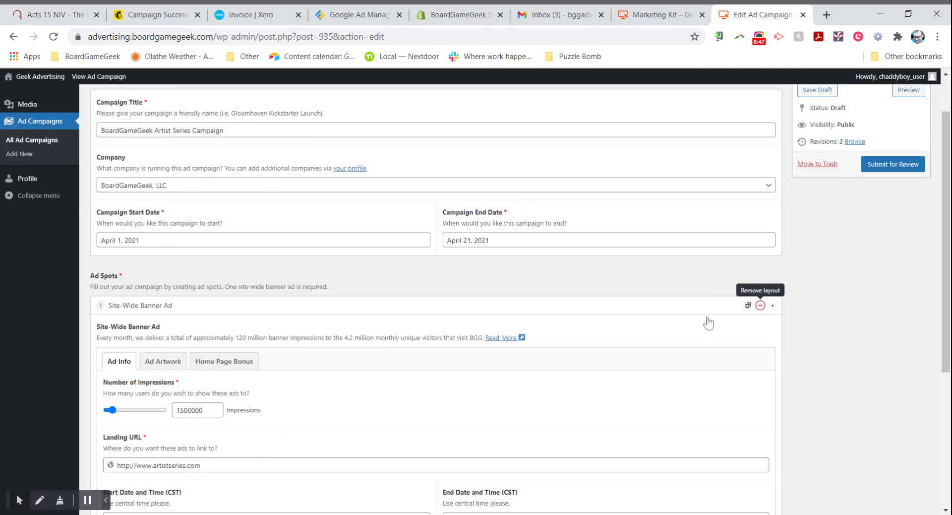
left_click(160, 365)
scroll(436, 300, "down", 4)
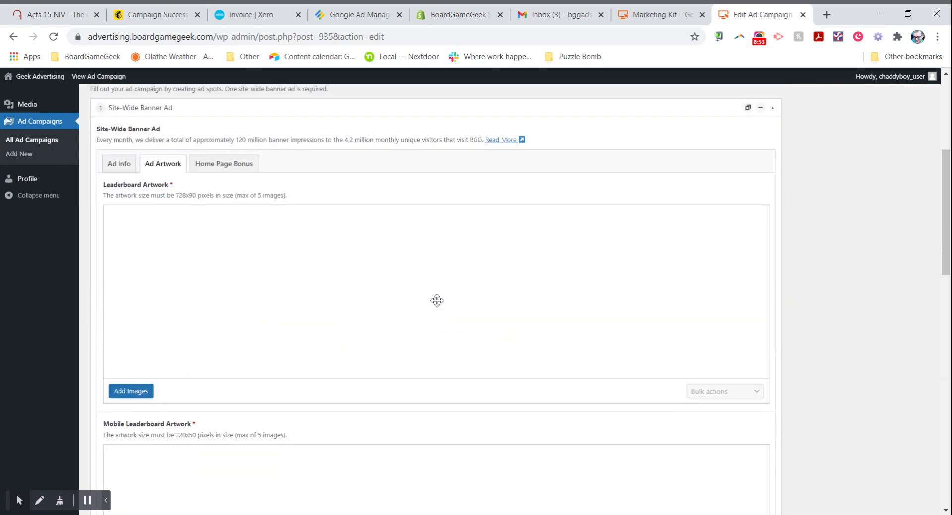
left_click(133, 394)
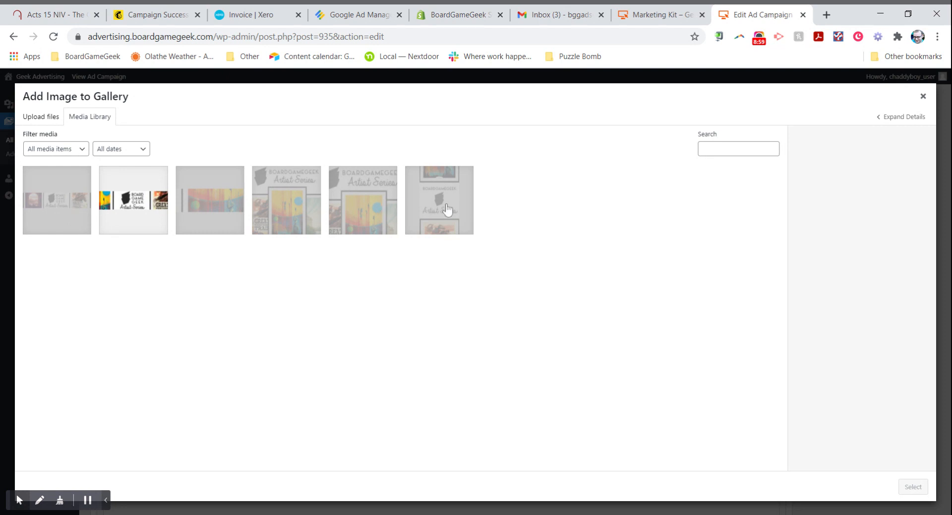
left_click(129, 199)
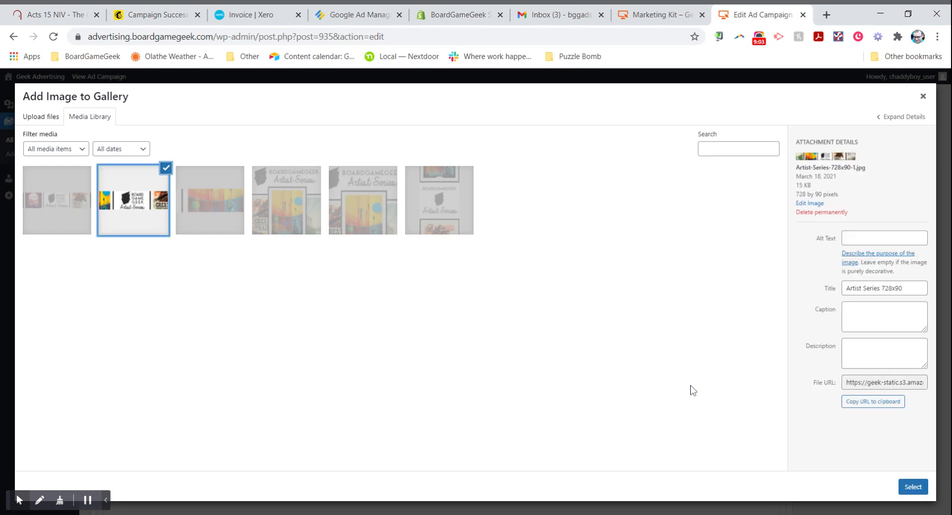
left_click(912, 485)
Step: Add the library image Artist Series 320x50 to the Site-Wide Banner Ad's Mobile Leaderboard Artwork
scroll(383, 328, "down", 5)
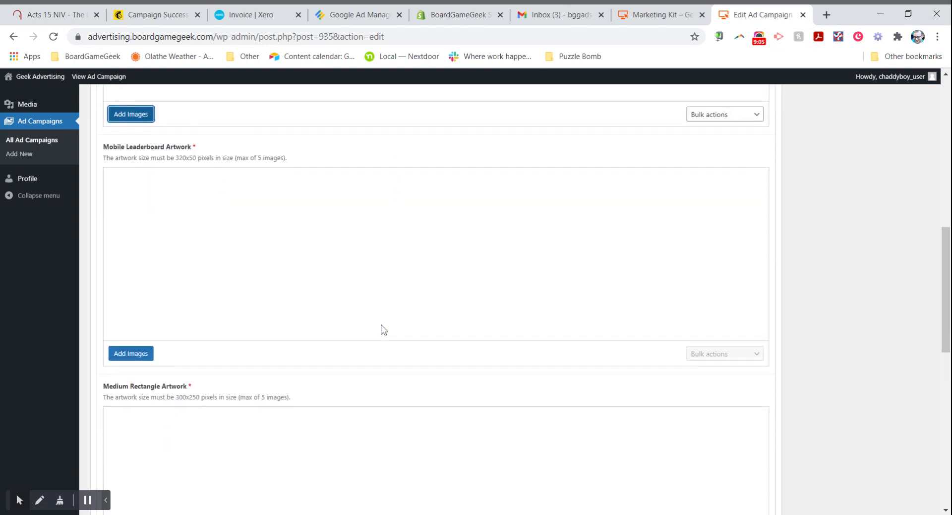
left_click(137, 352)
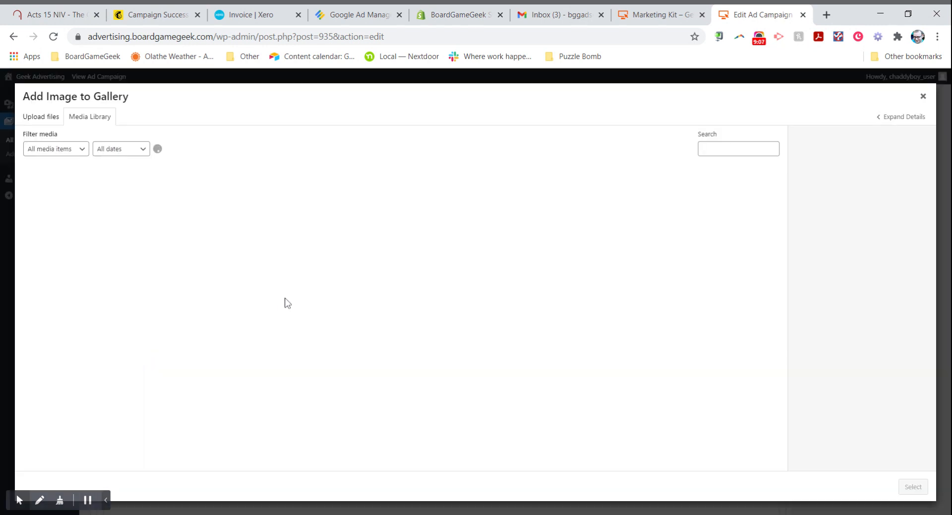
left_click(221, 224)
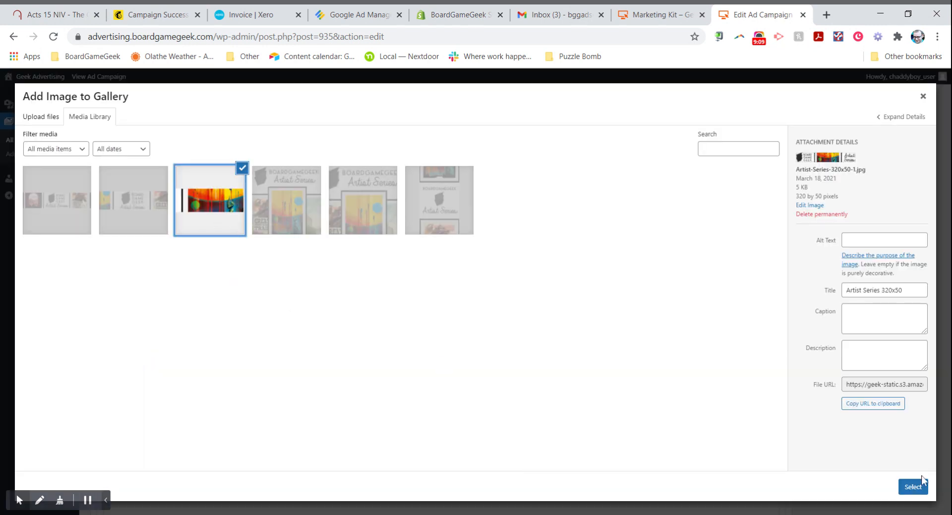
left_click(911, 486)
Step: Add the 300x250 Artist Series image to the Site-Wide Banner Ad's Medium Rectangle Artwork
scroll(439, 374, "down", 5)
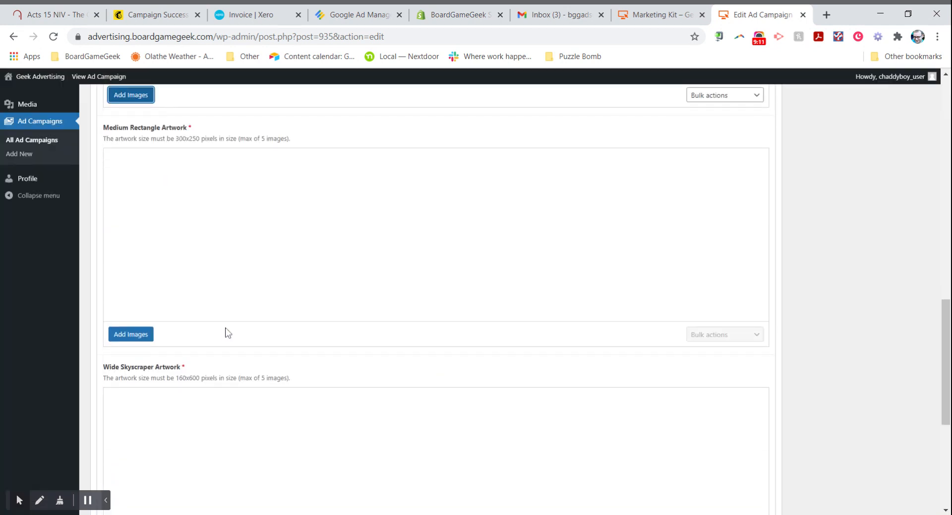
left_click(144, 339)
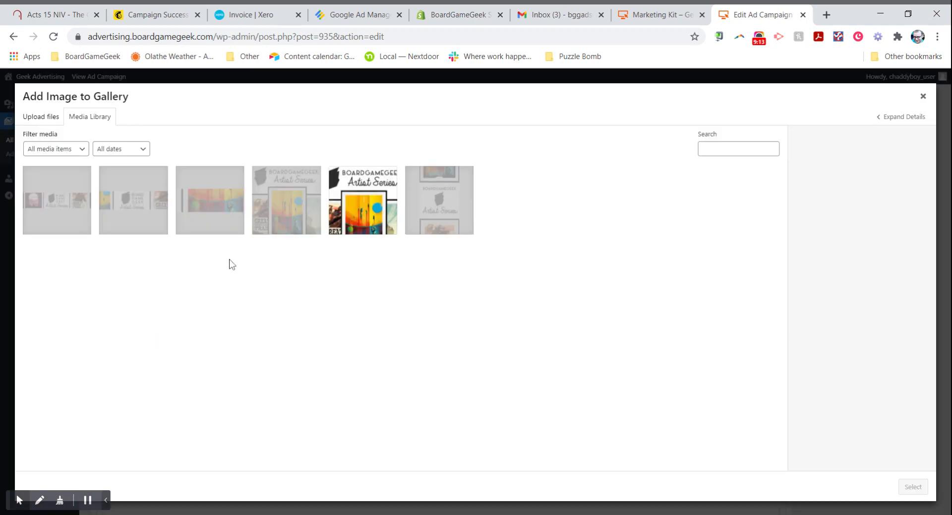
left_click(363, 200)
left_click(911, 487)
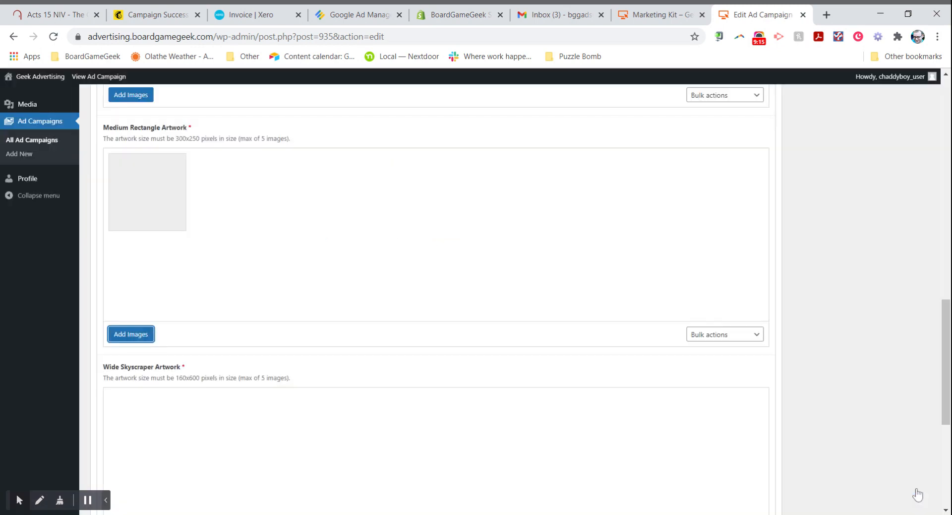
Step: Add the library image Artist Series 160x600 to the Site-Wide Banner Ad's Wide Skyscraper Artwork
scroll(401, 310, "down", 6)
left_click(143, 286)
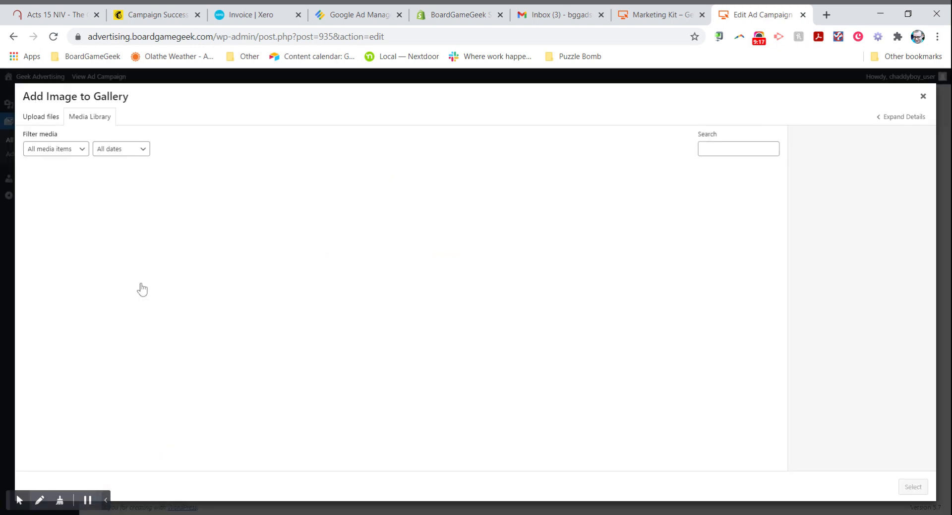
left_click(454, 224)
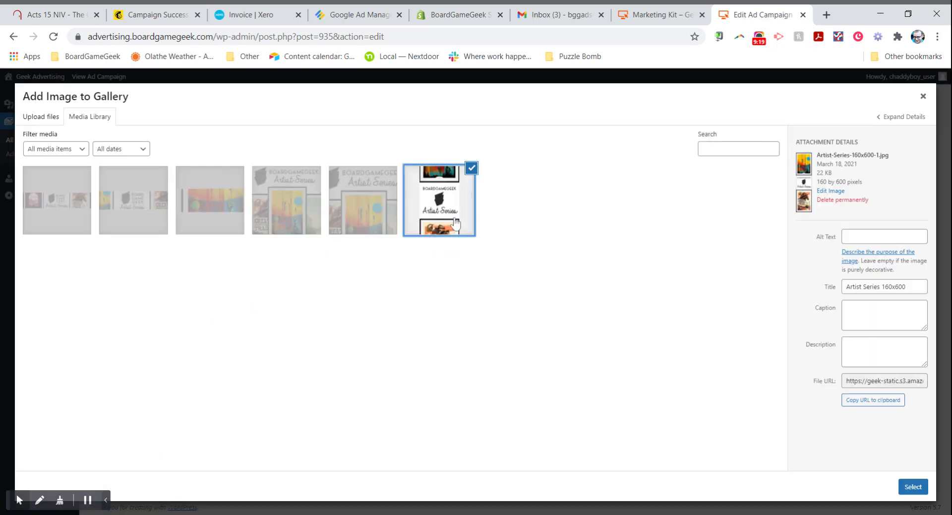
left_click(912, 487)
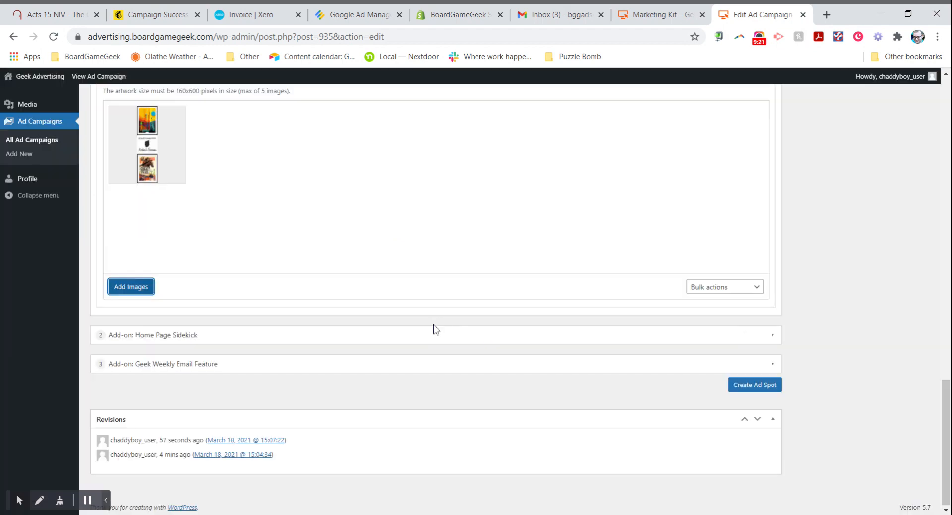
Step: Add the library image Artist Series 1200x125 as the Site-Wide Banner Ad's Home Page Bonus Artwork
scroll(281, 268, "up", 14)
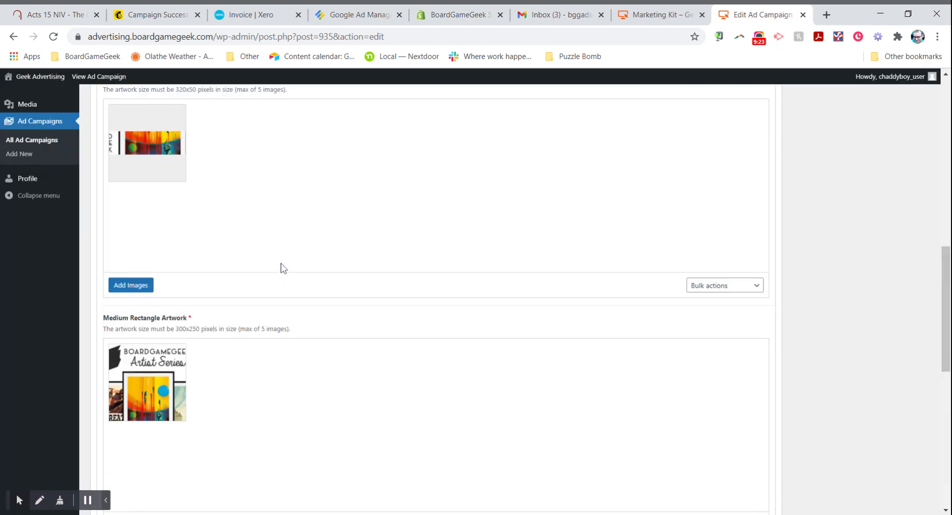
scroll(282, 268, "up", 5)
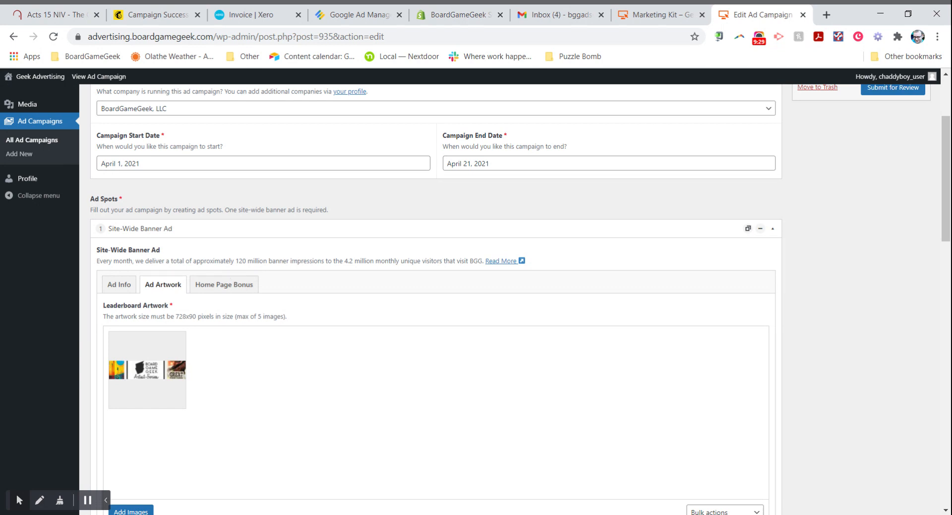
left_click(214, 286)
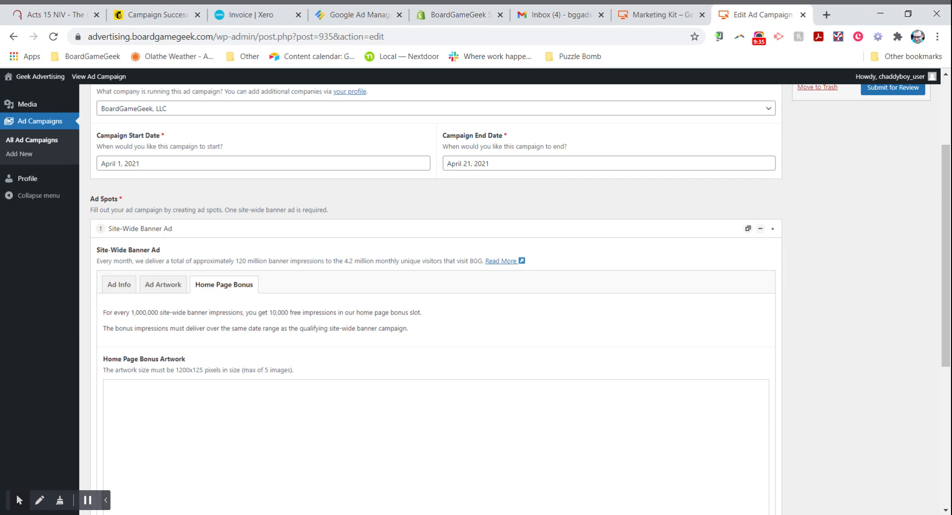
scroll(519, 299, "down", 2)
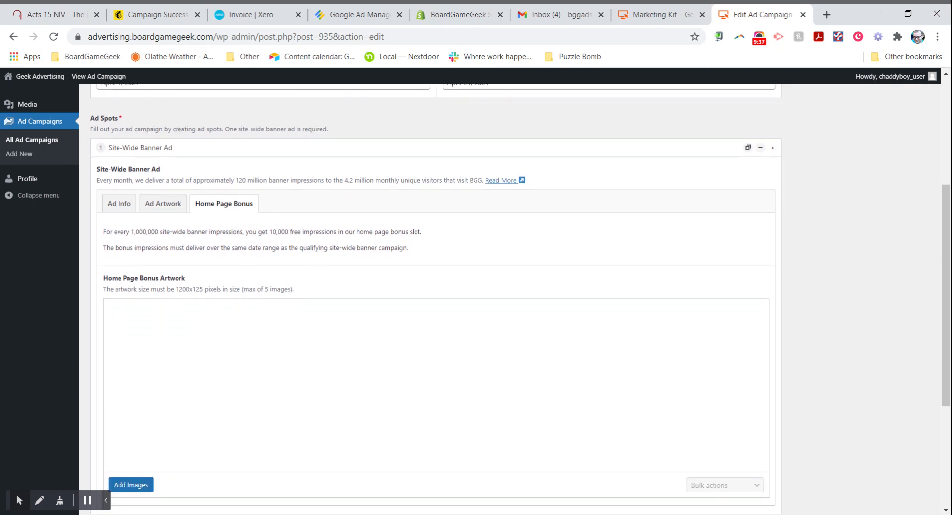
scroll(208, 303, "down", 1)
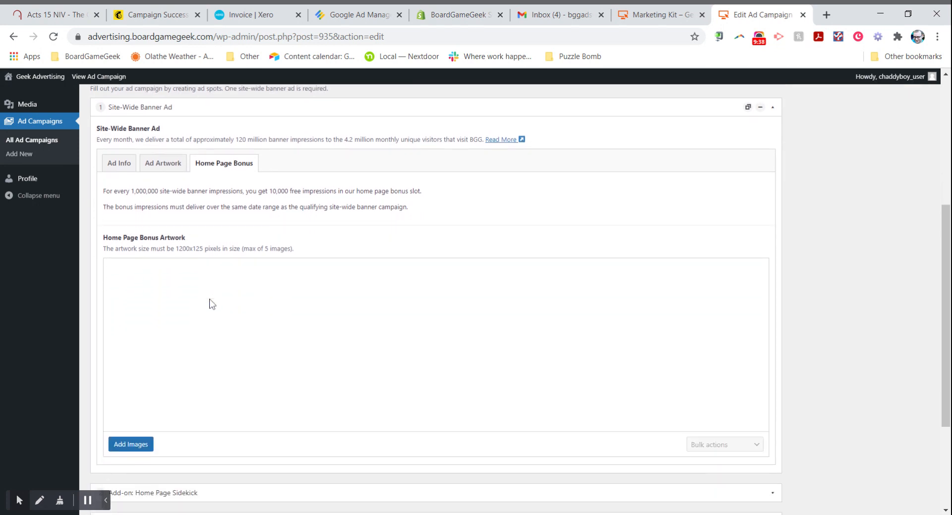
left_click(133, 446)
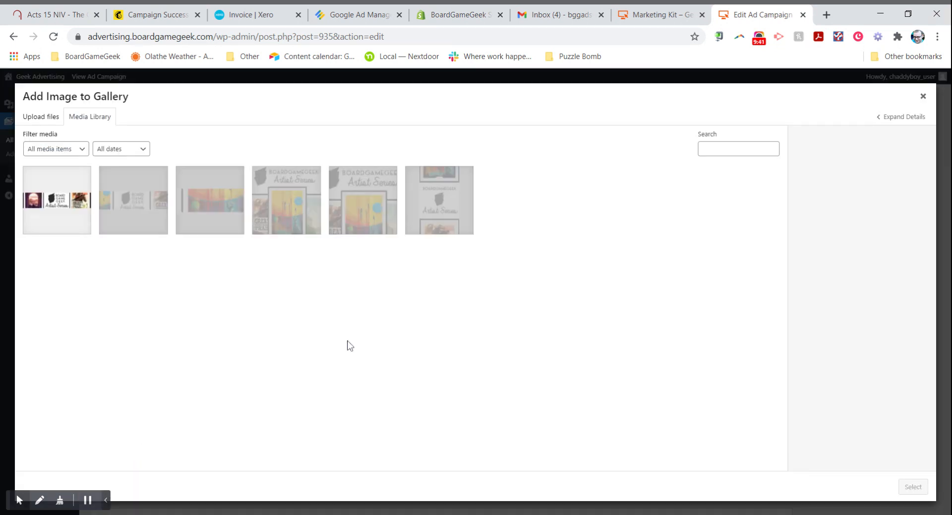
left_click(70, 211)
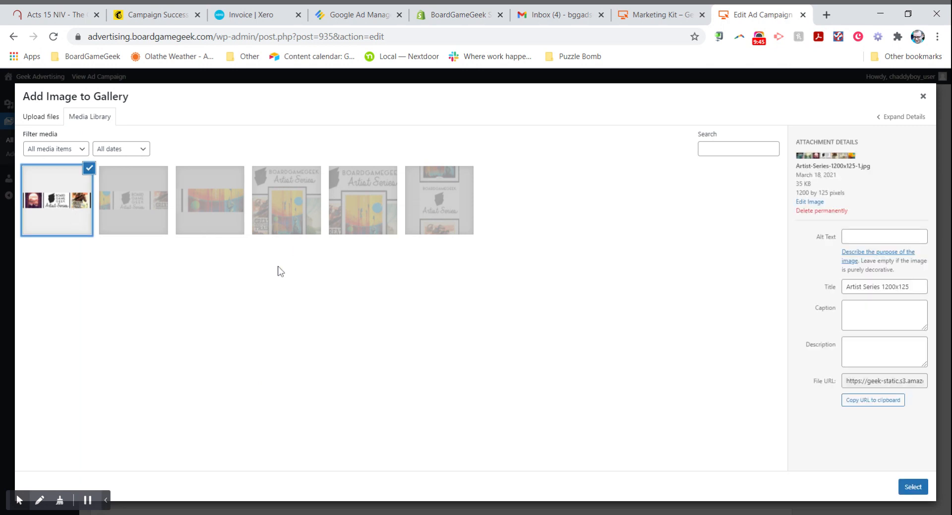
left_click(913, 487)
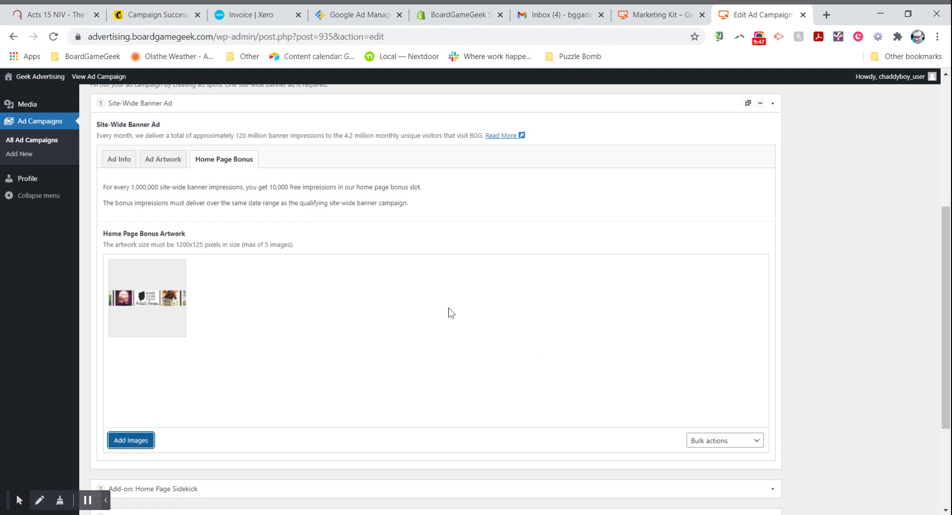
Step: Review the Site-Wide Banner Ad's artwork images and collapse that ad spot
scroll(244, 281, "up", 2)
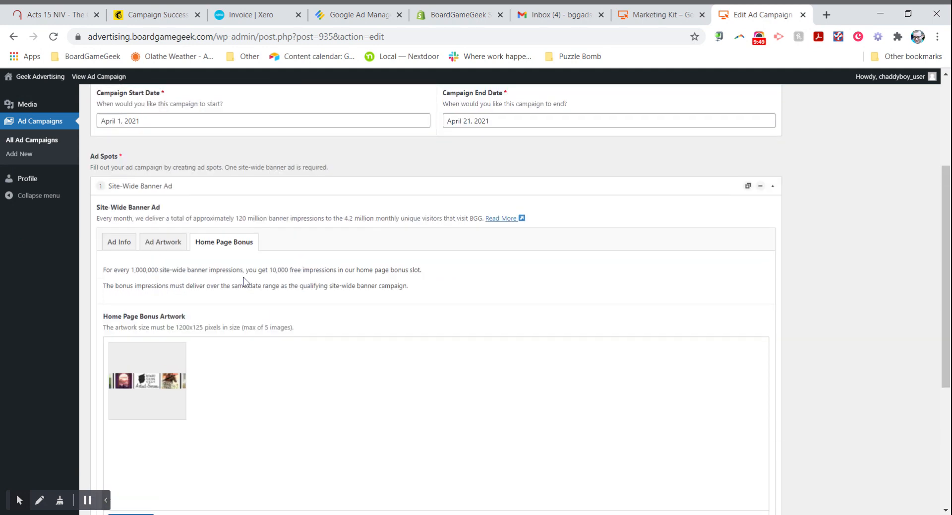
left_click(168, 244)
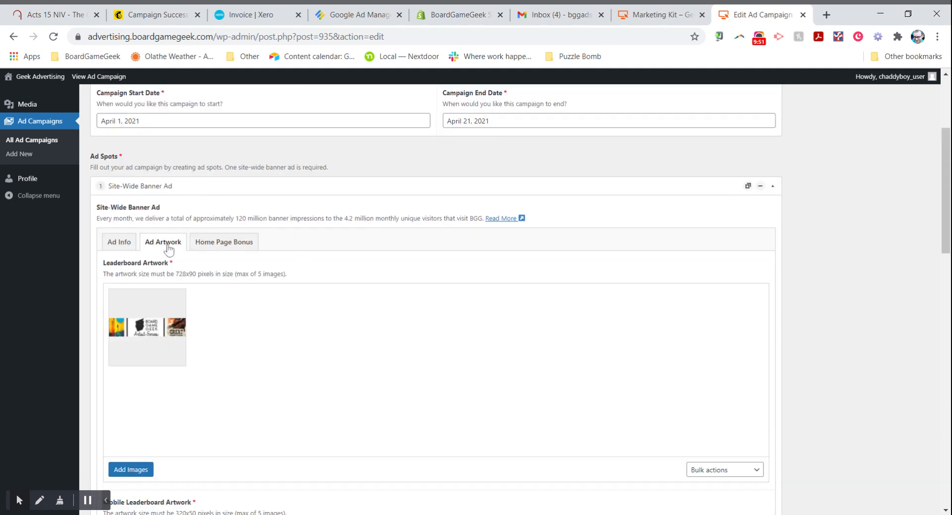
scroll(389, 272, "down", 15)
scroll(392, 273, "up", 10)
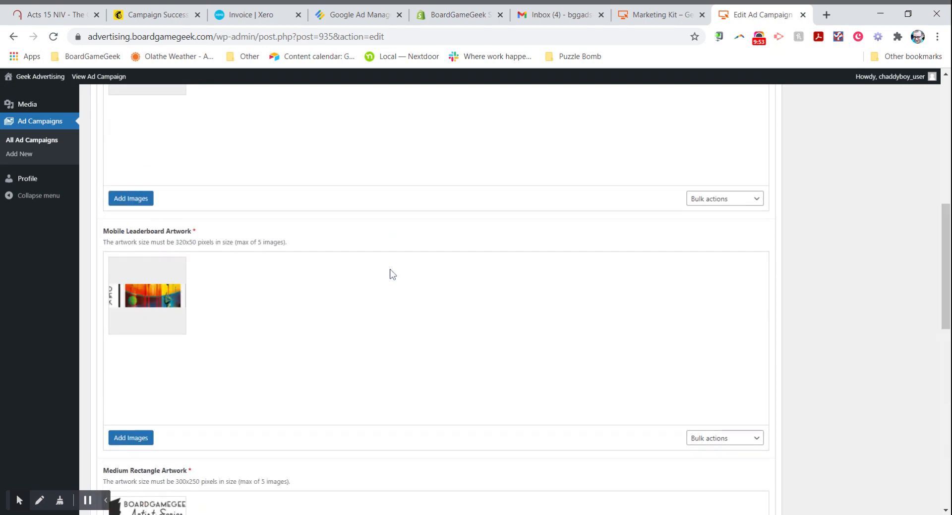
scroll(391, 273, "up", 15)
scroll(313, 289, "down", 2)
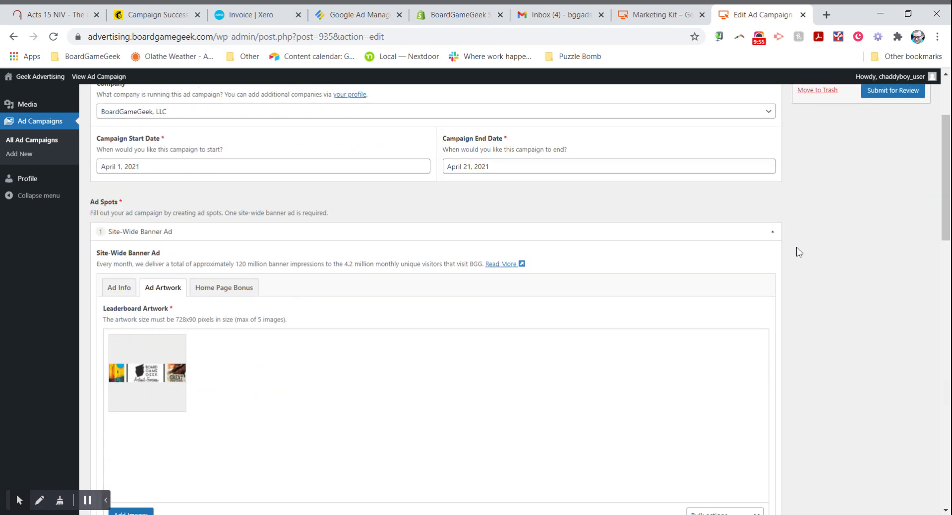
left_click(773, 233)
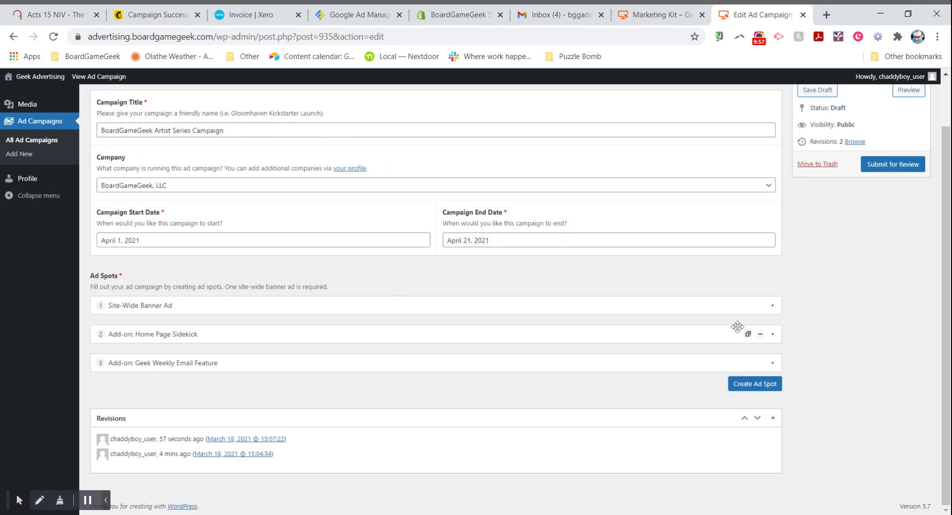
Step: Add the library image Artist Series 300x250 to the Home Page Sidekick's Medium Rectangle Artwork
left_click(772, 333)
scroll(514, 291, "down", 3)
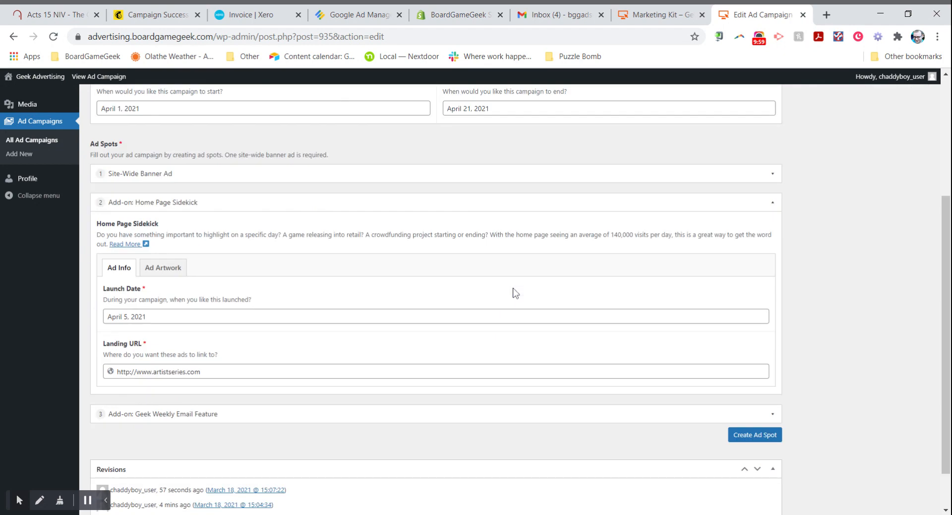
scroll(514, 292, "down", 1)
left_click(171, 217)
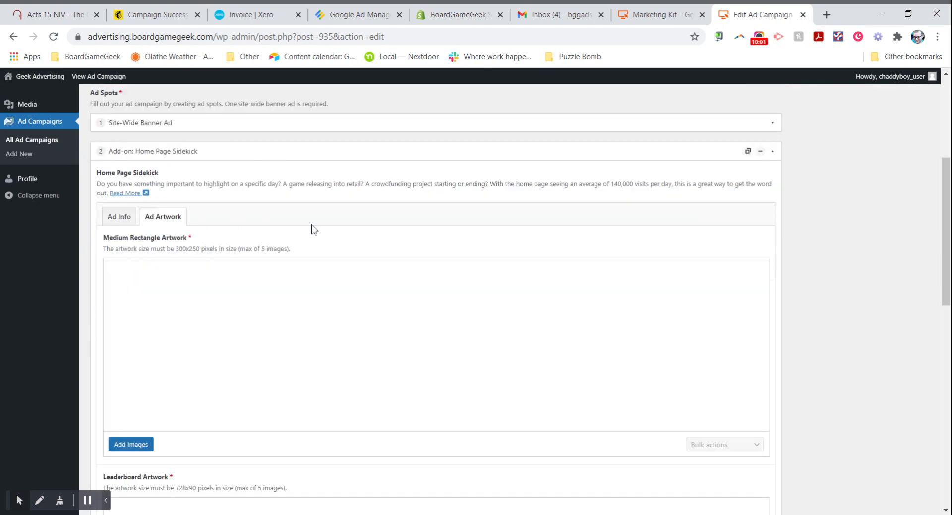
scroll(380, 232, "down", 3)
left_click(131, 323)
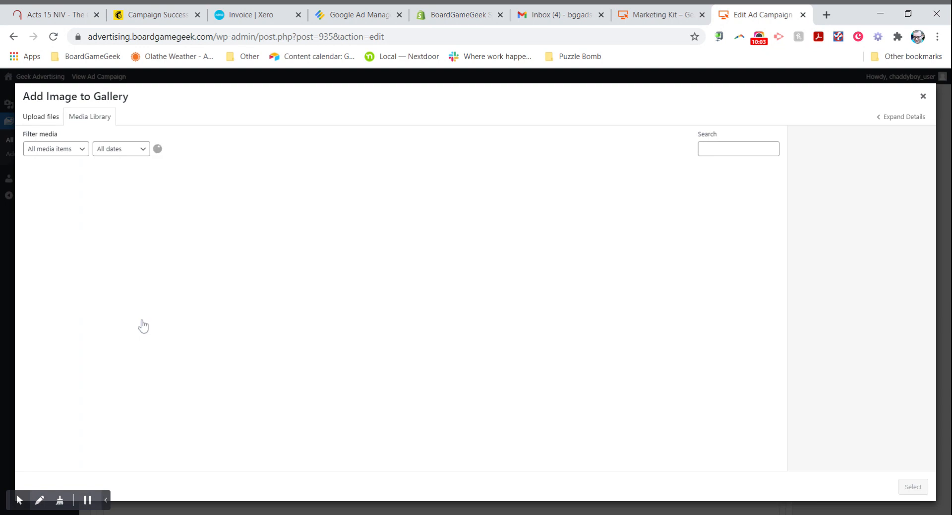
left_click(334, 193)
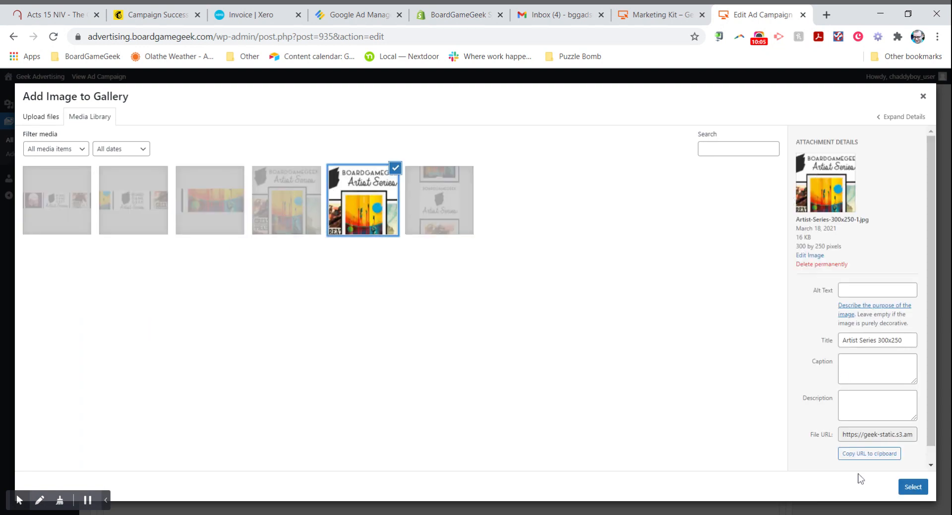
left_click(912, 487)
Step: Add the library image Artist Series 728x90 to the Home Page Sidekick's Leaderboard Artwork
scroll(342, 248, "down", 4)
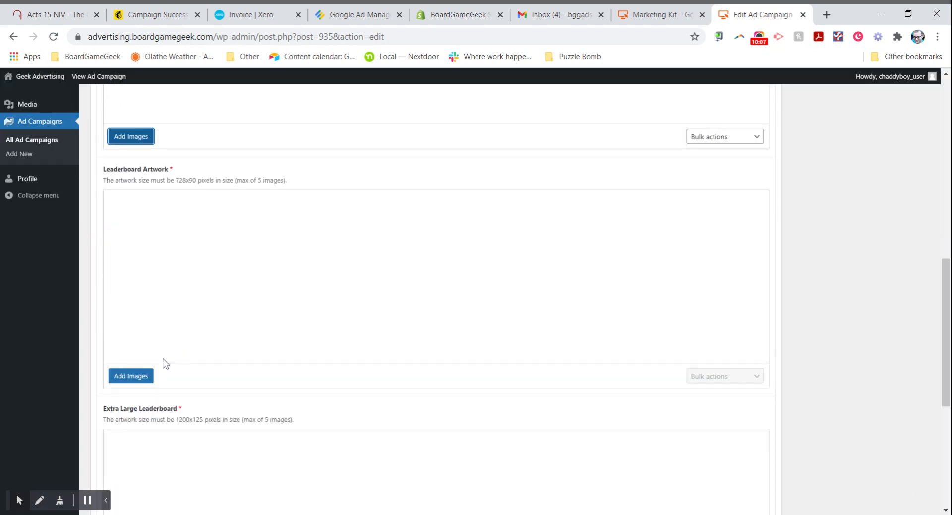
left_click(123, 378)
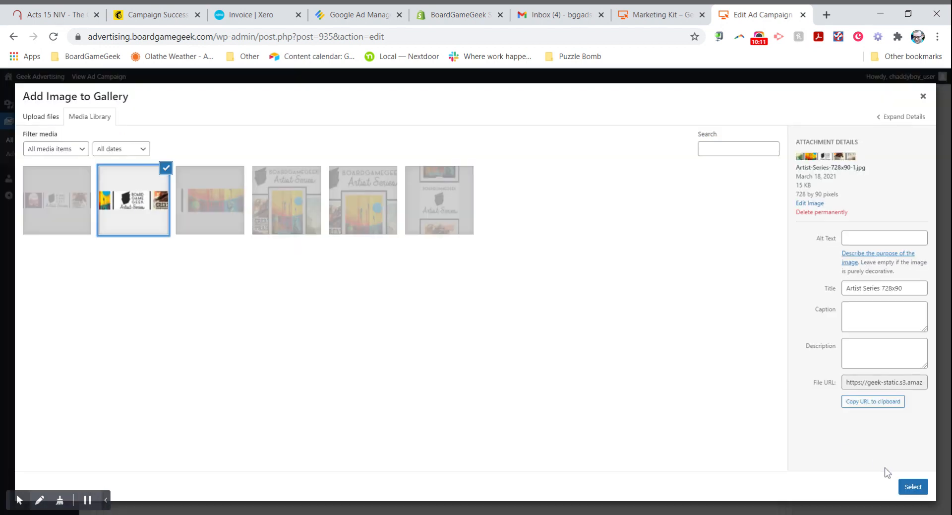
left_click(910, 486)
Step: Add the library image Artist Series 1200x125 to the Home Page Sidekick's Extra Large Leaderboard
scroll(555, 351, "down", 4)
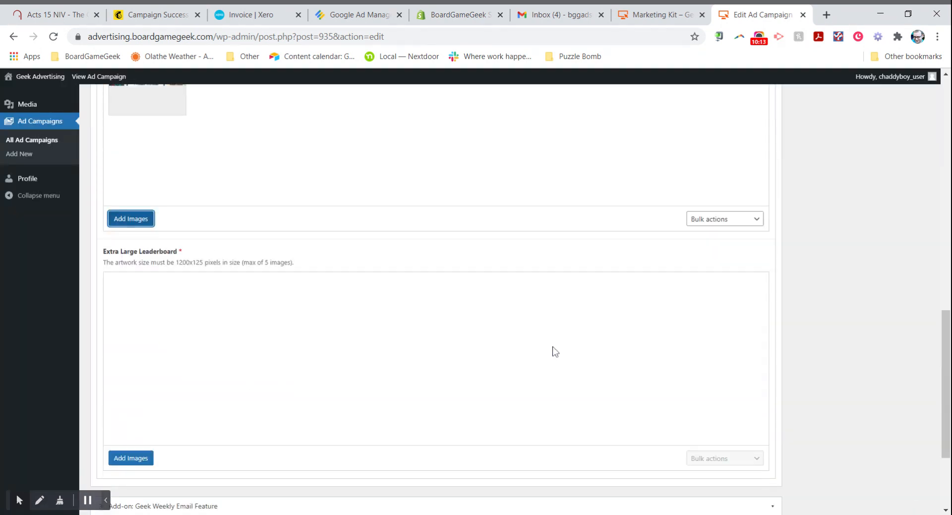
left_click(138, 413)
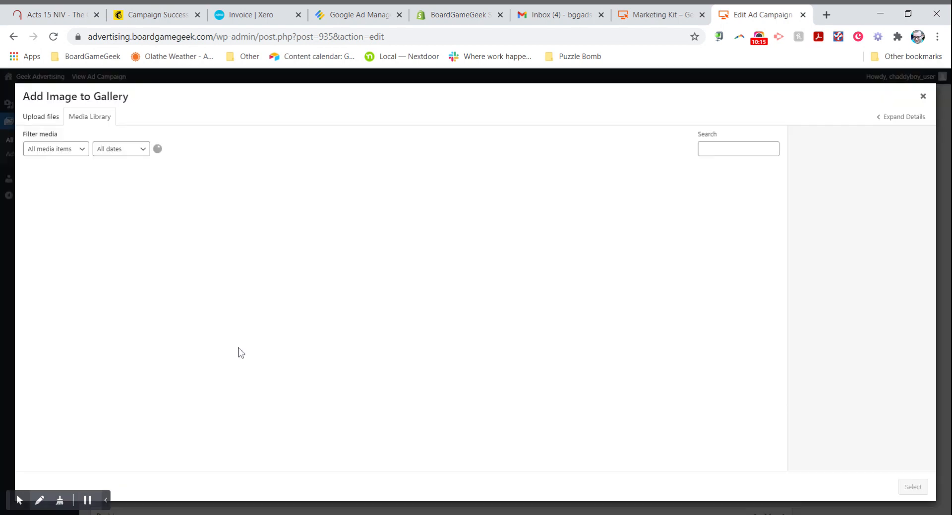
left_click(46, 193)
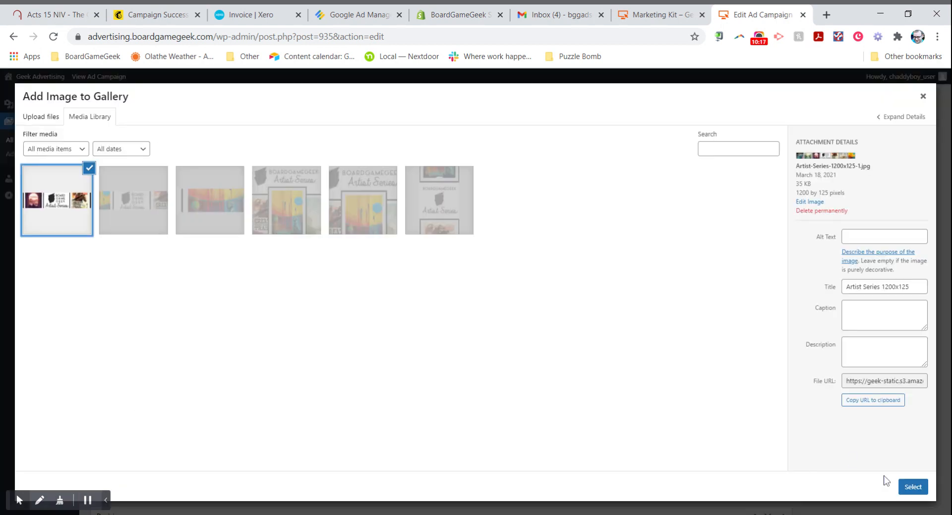
left_click(903, 490)
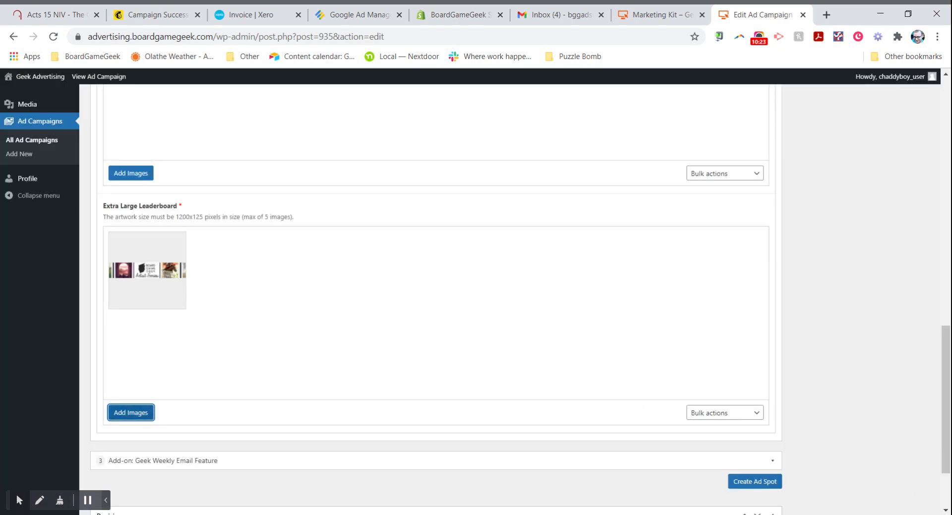
Step: Review the Home Page Sidekick's artwork images and ad info, and collapse that ad spot
scroll(201, 258, "up", 3)
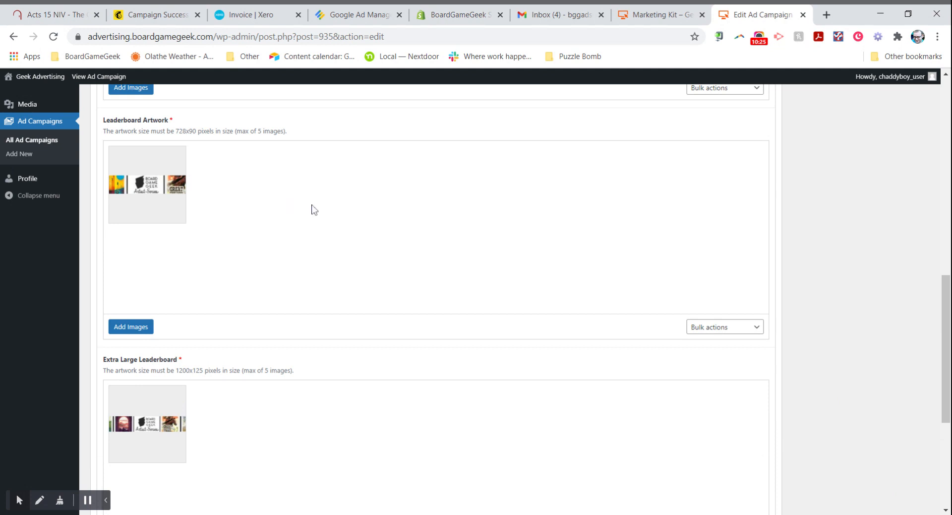
scroll(311, 209, "up", 3)
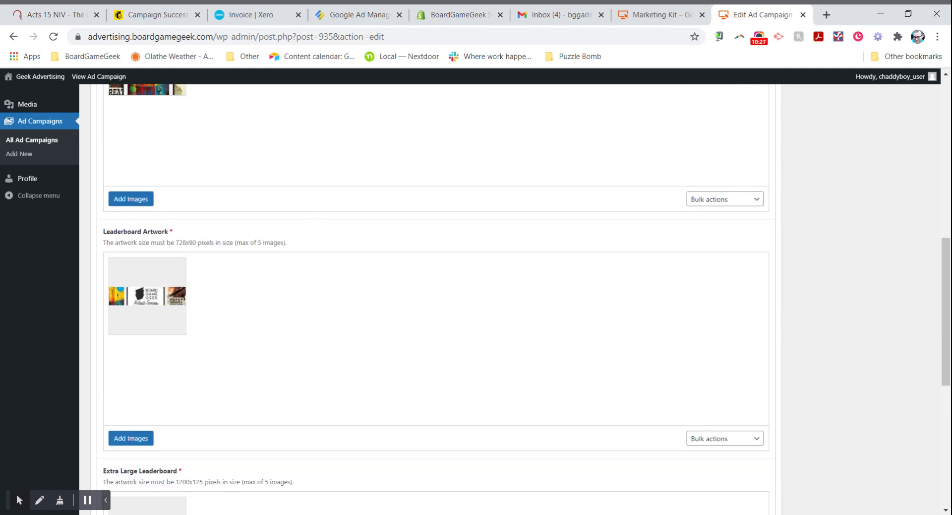
scroll(311, 297, "down", 5)
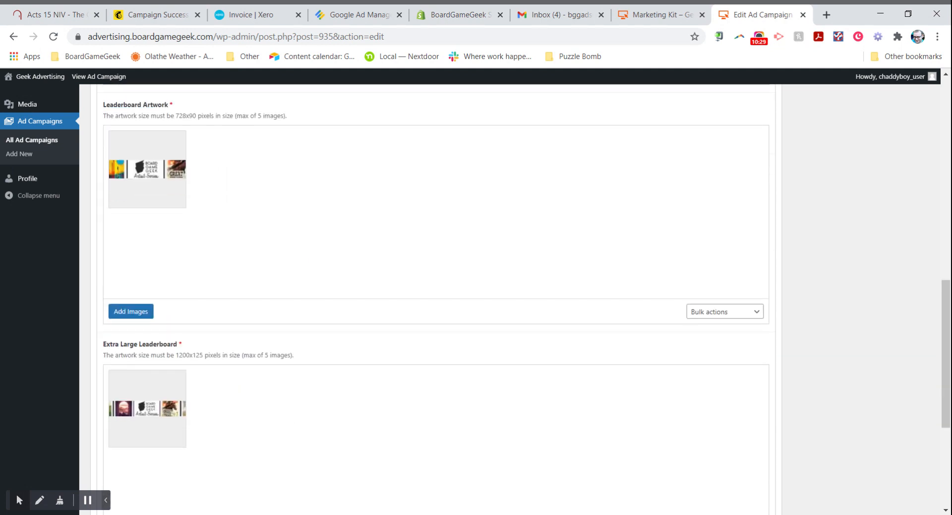
scroll(443, 242, "up", 10)
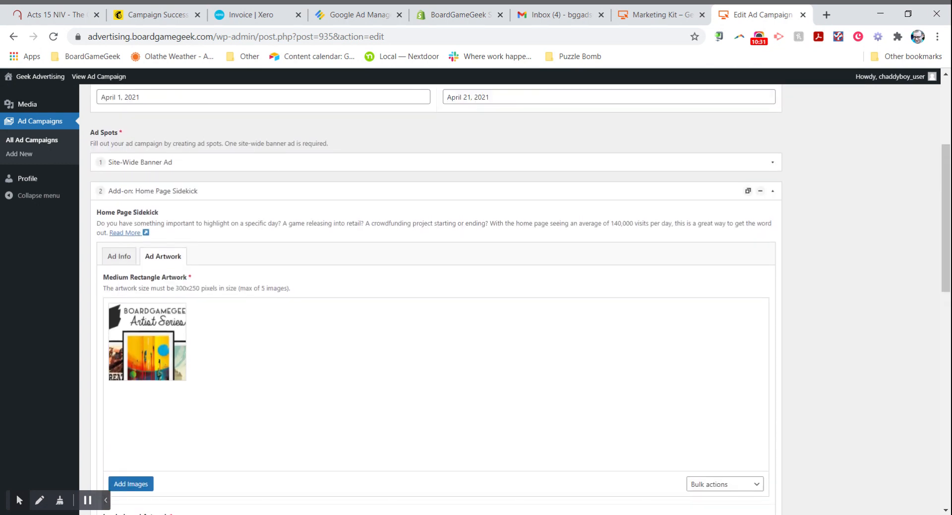
left_click(119, 256)
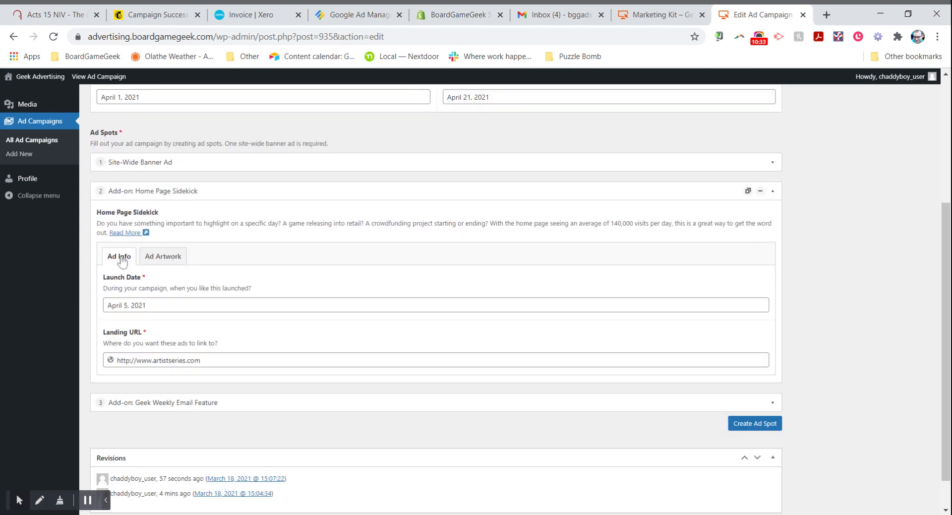
left_click(772, 192)
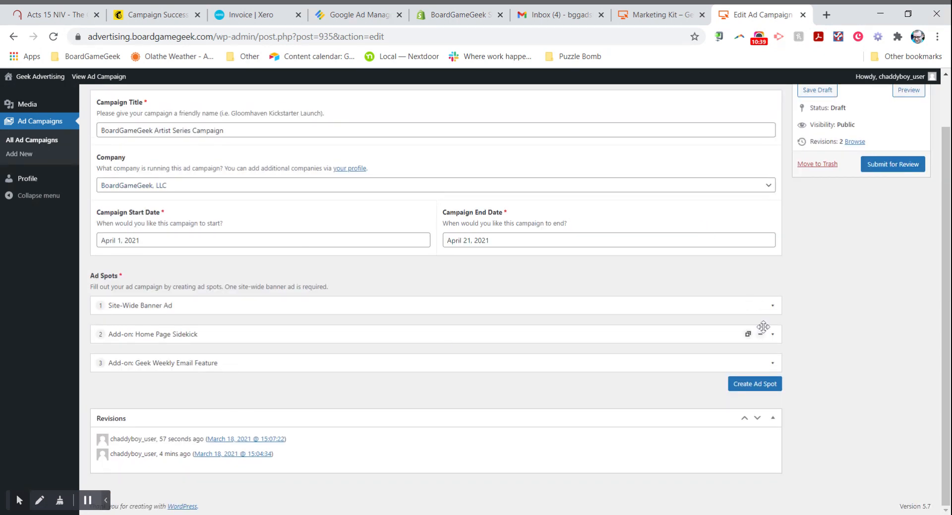
Step: Set the square Artist Series library image as the Geek Weekly Email Feature's Email Ad artwork and collapse that ad spot
left_click(773, 363)
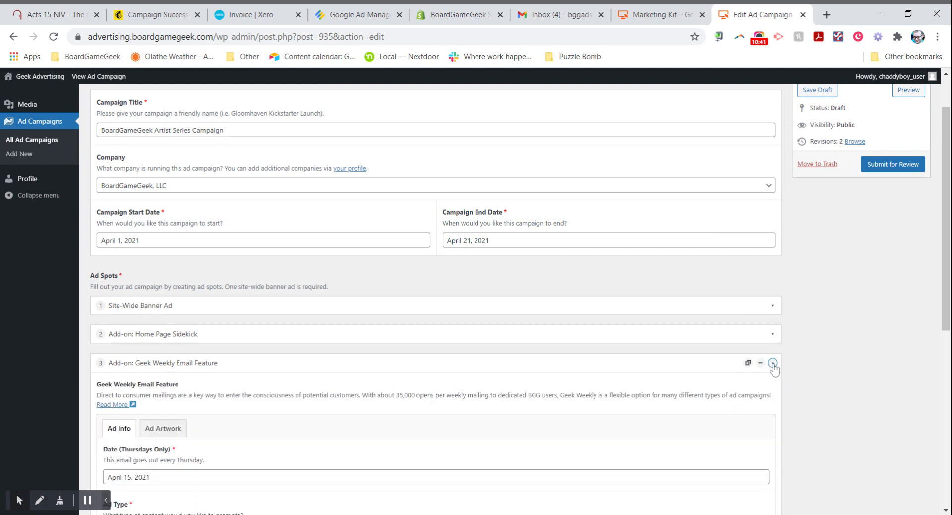
scroll(527, 264, "down", 3)
left_click(162, 249)
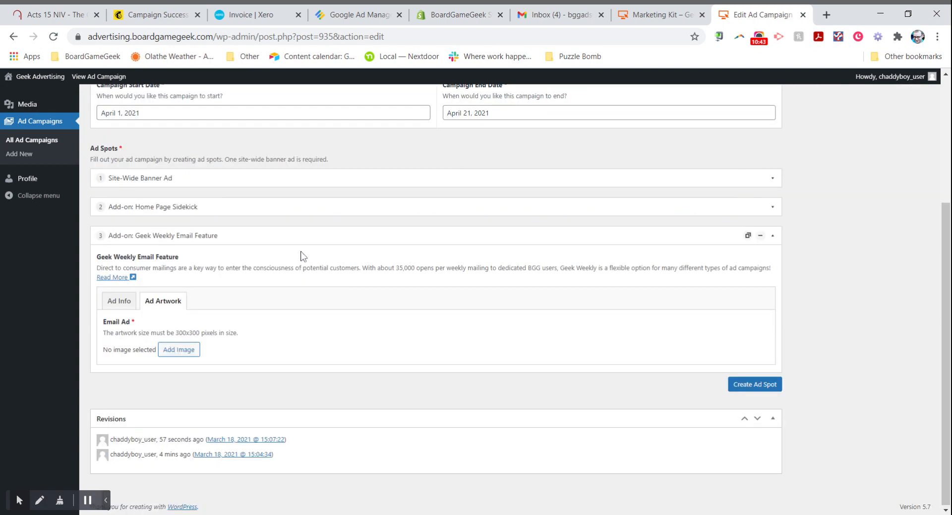
left_click(179, 349)
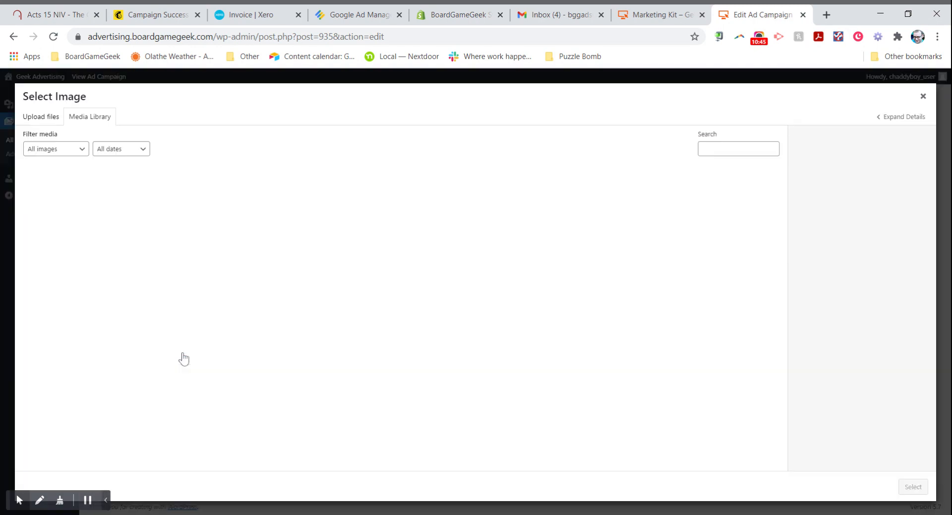
left_click(286, 228)
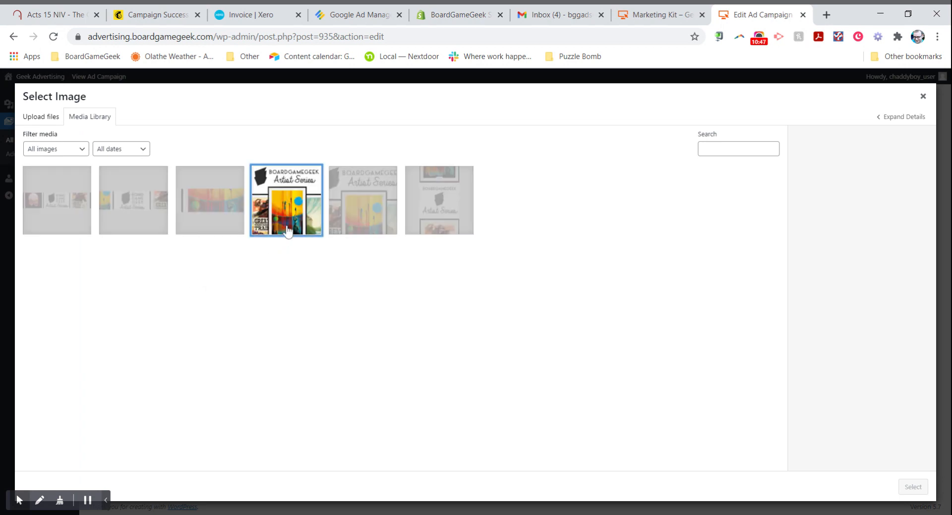
left_click(913, 486)
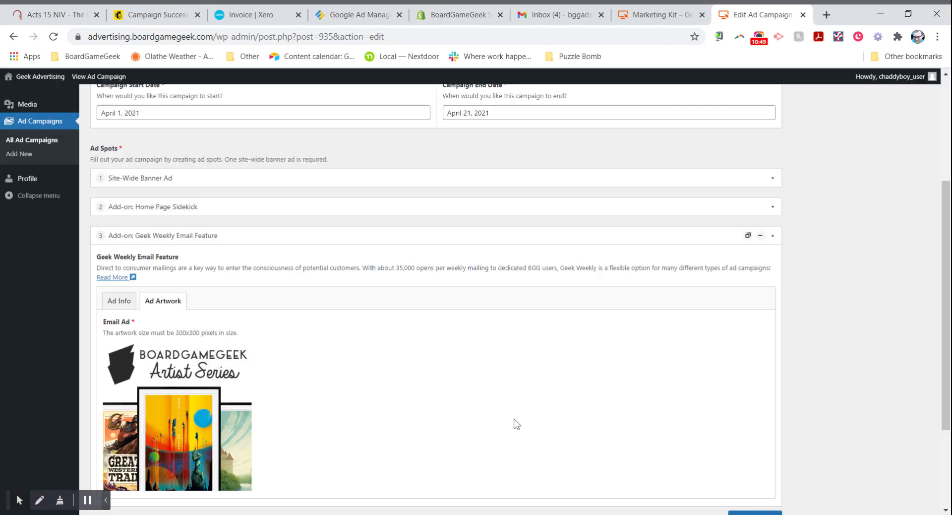
left_click(115, 300)
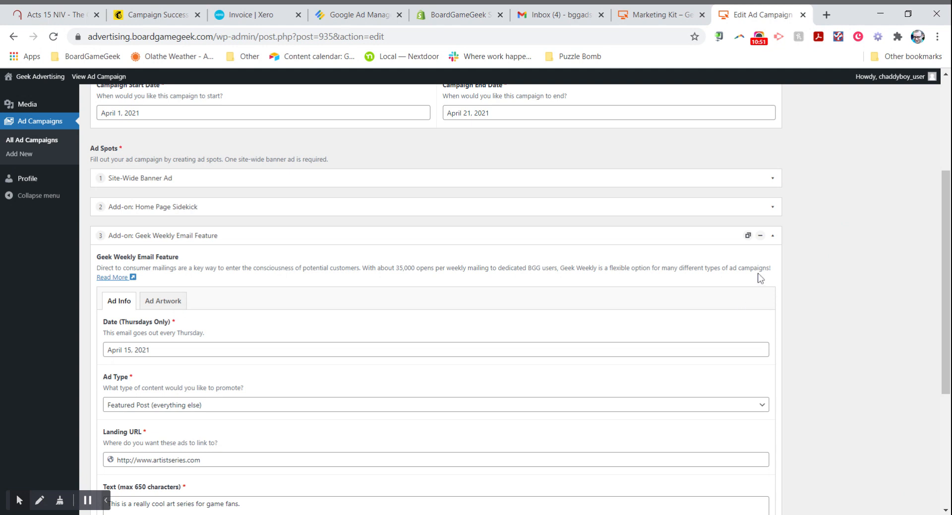
left_click(773, 236)
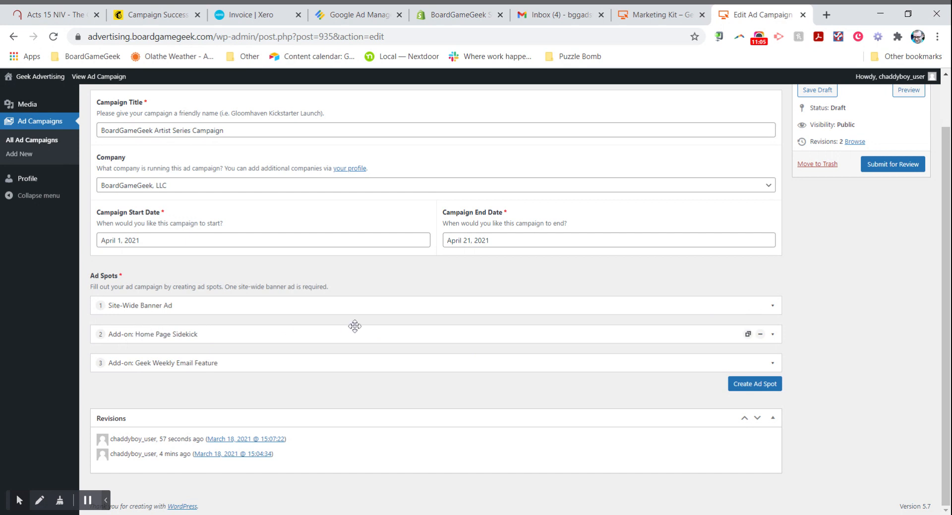
Step: Duplicate the Home Page Sidekick ad spot and check the copy's artwork and ad info
left_click(748, 333)
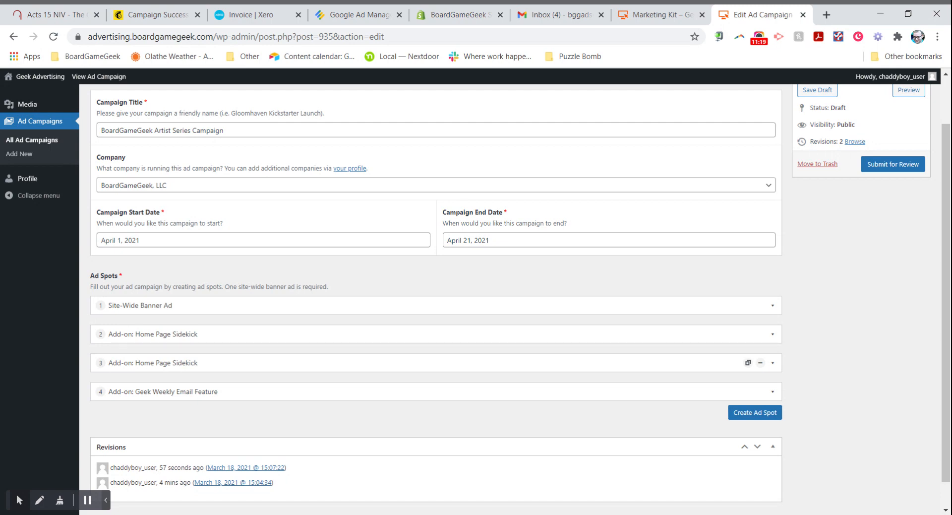
left_click(772, 363)
scroll(552, 327, "down", 4)
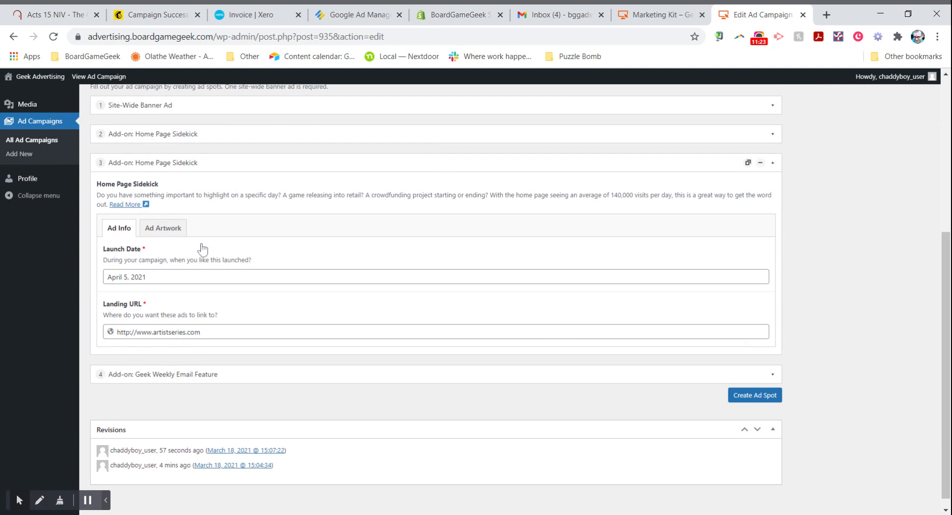
left_click(163, 228)
scroll(400, 310, "down", 10)
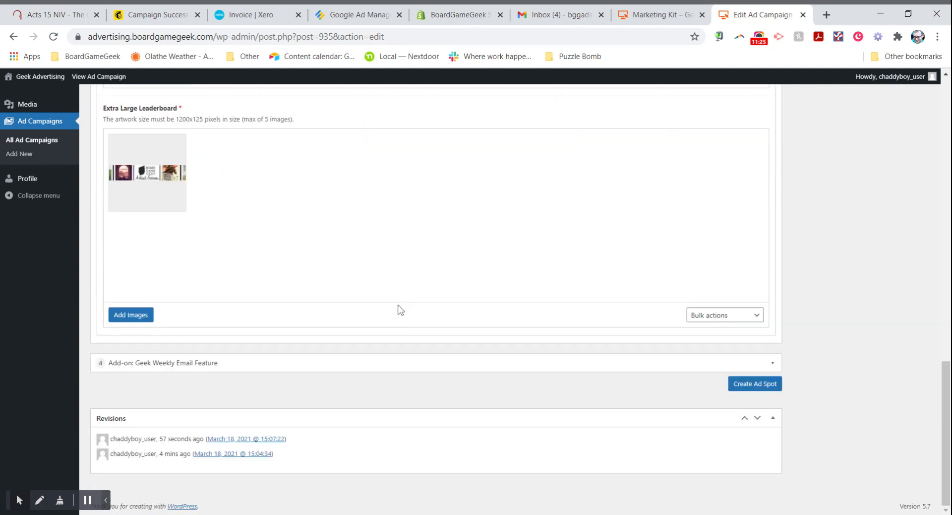
scroll(400, 309, "up", 15)
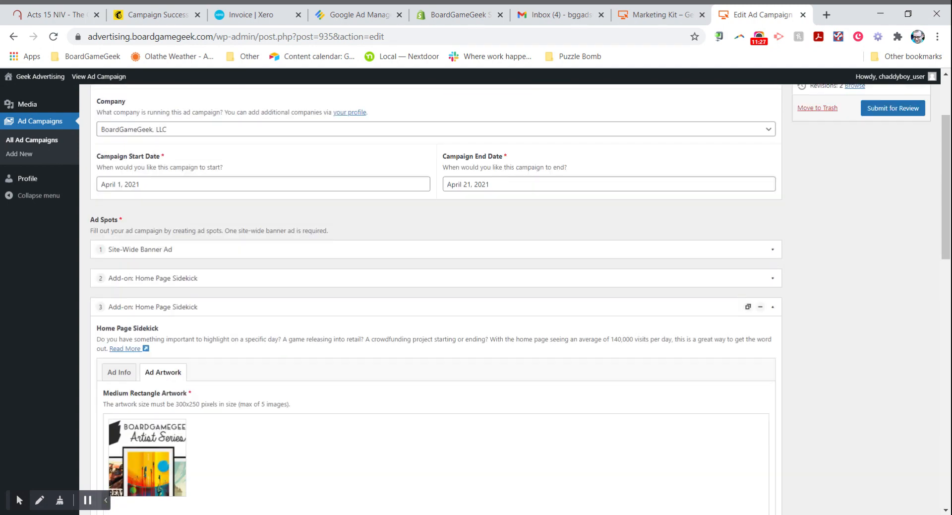
left_click(120, 404)
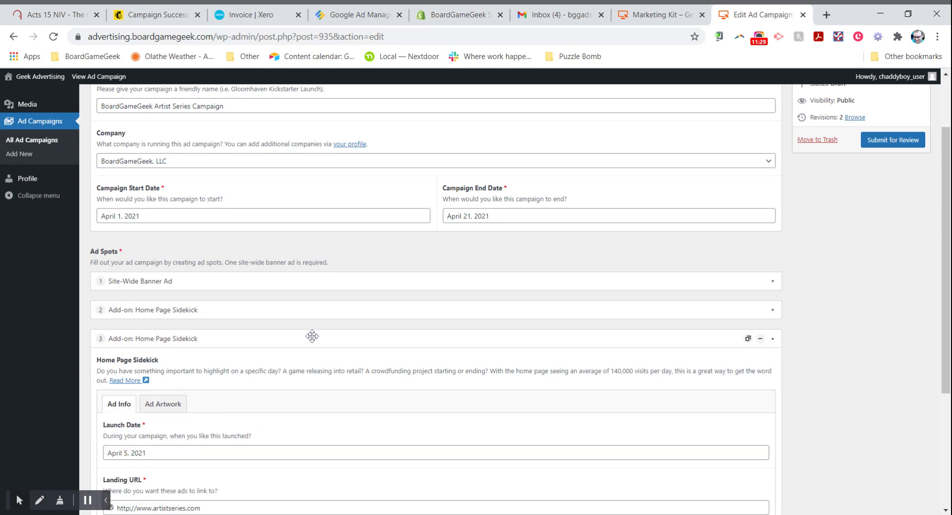
scroll(312, 335, "down", 3)
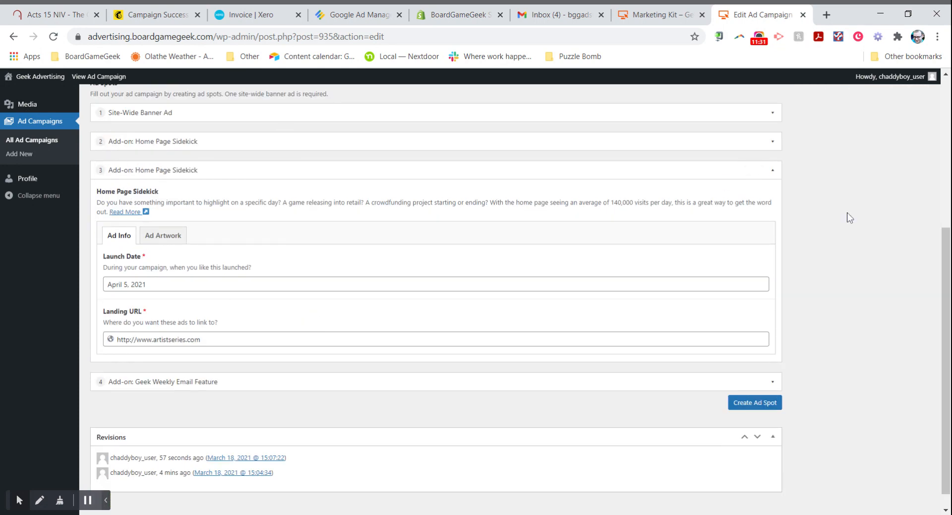
Step: Set the duplicate Home Page Sidekick's launch date to April 14, 2021, and collapse both Sidekick spots
left_click(771, 142)
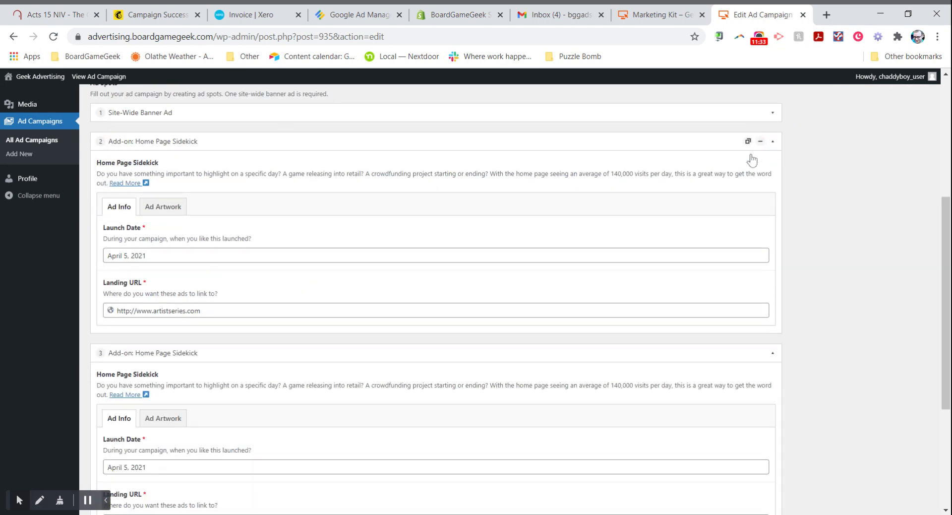
scroll(197, 268, "down", 2)
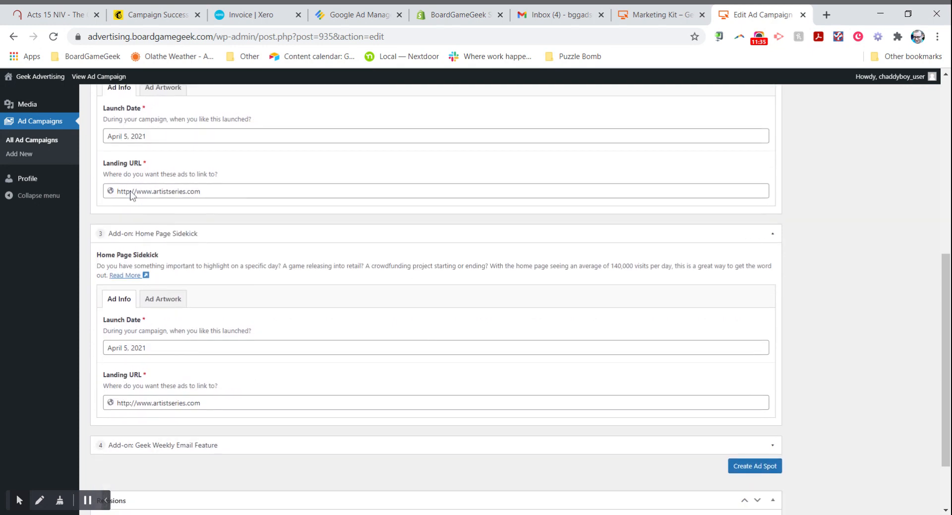
left_click(179, 347)
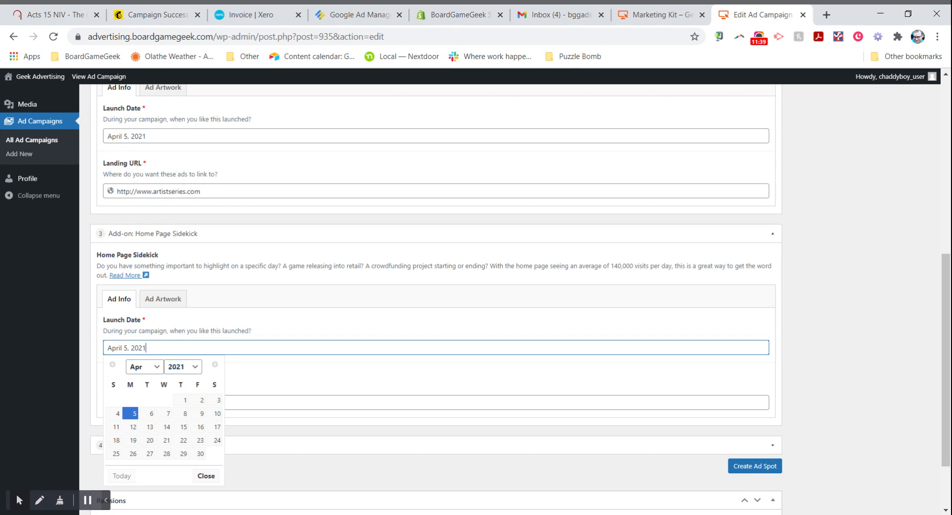
left_click(168, 427)
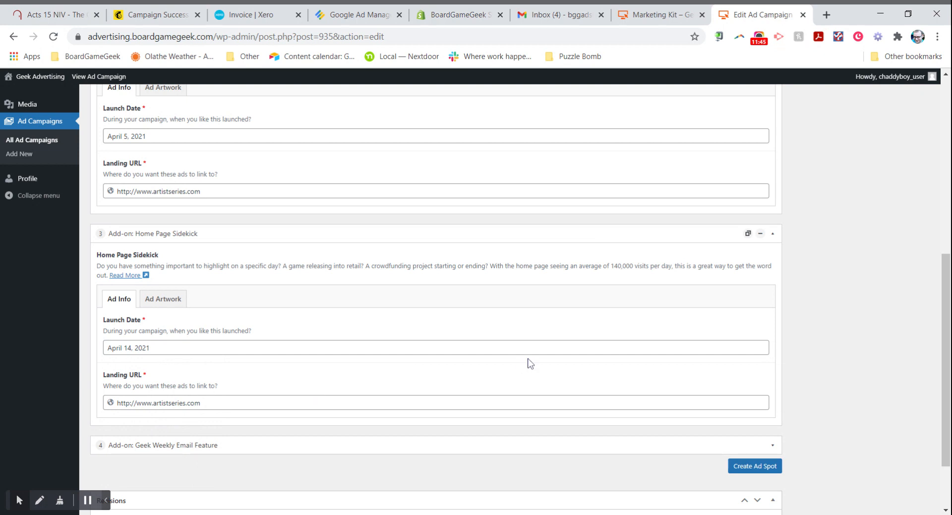
left_click(773, 234)
scroll(775, 236, "up", 2)
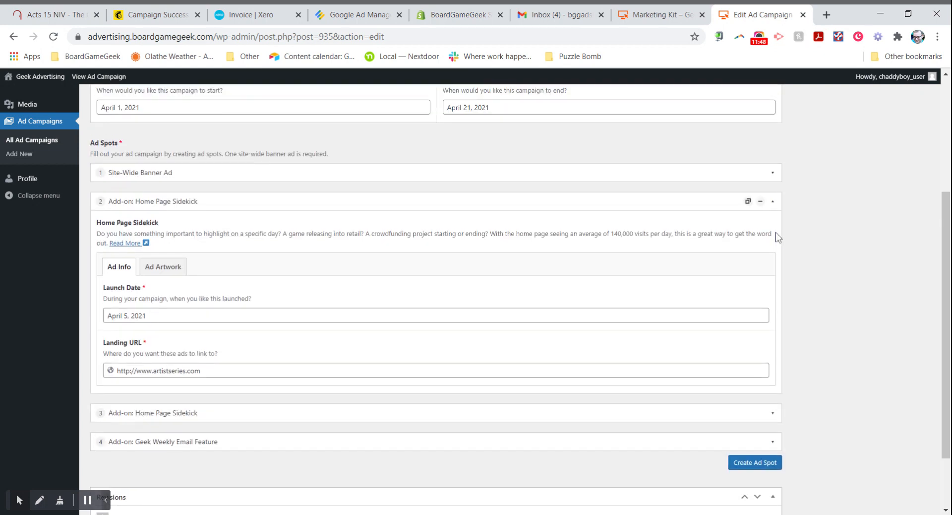
left_click(773, 202)
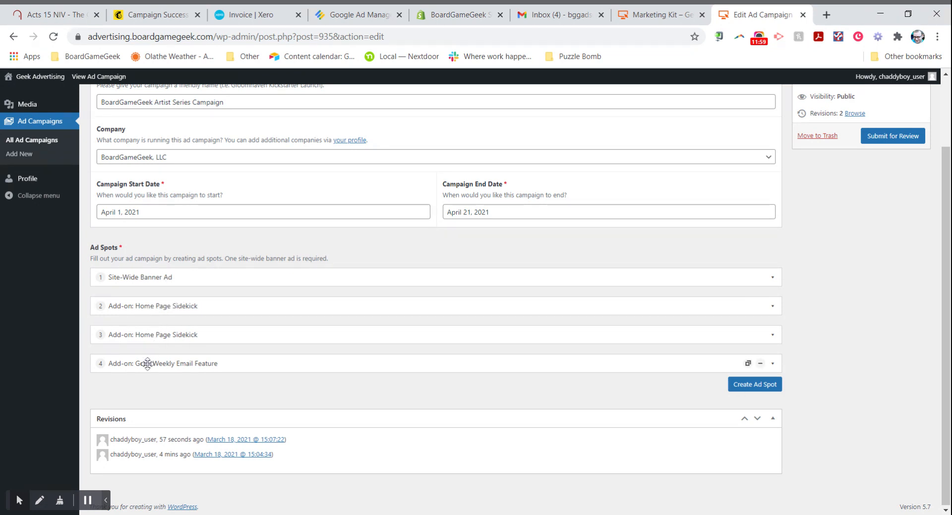
Step: Save the BoardGameGeek Artist Series Campaign as a draft and submit it for review
scroll(883, 299, "up", 2)
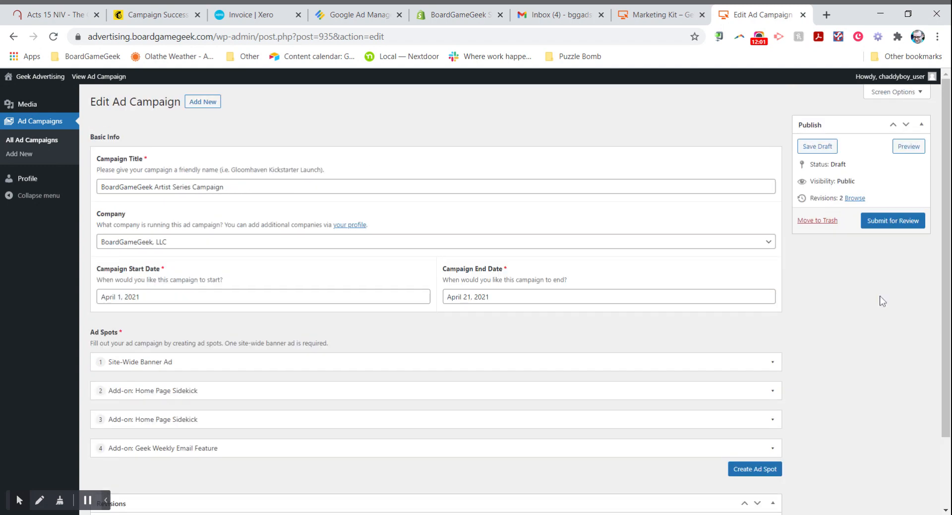
left_click(828, 147)
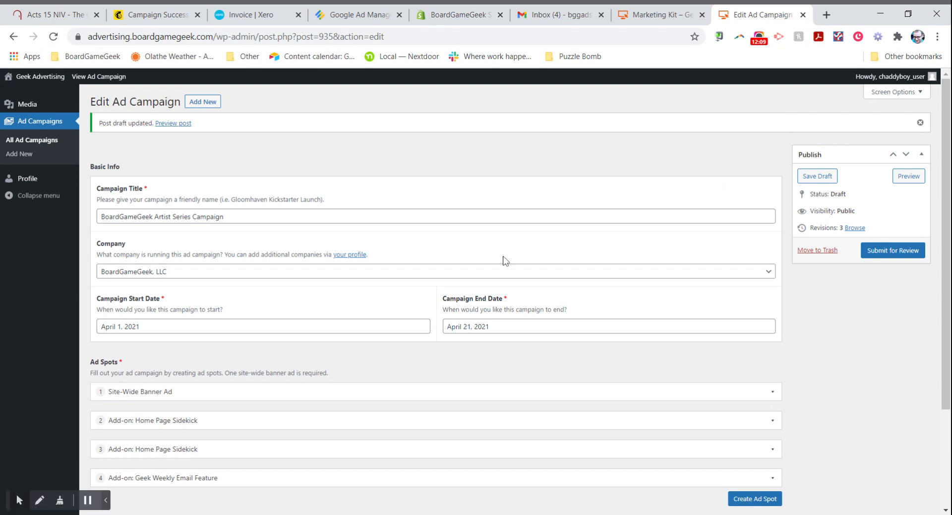
scroll(503, 260, "down", 2)
scroll(846, 261, "up", 2)
left_click(883, 254)
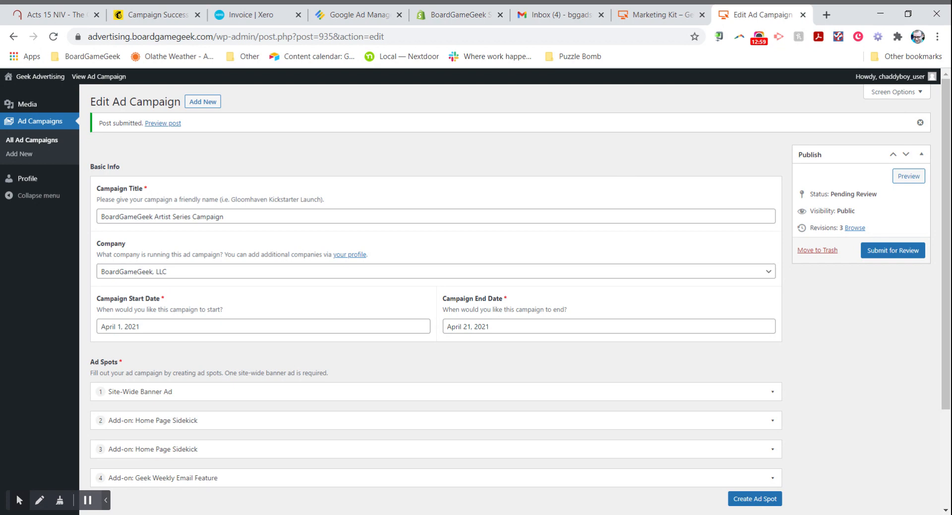
Step: Expand the first Home Page Sidekick ad spot, review its launch date and landing URL, and collapse it
scroll(246, 259, "down", 2)
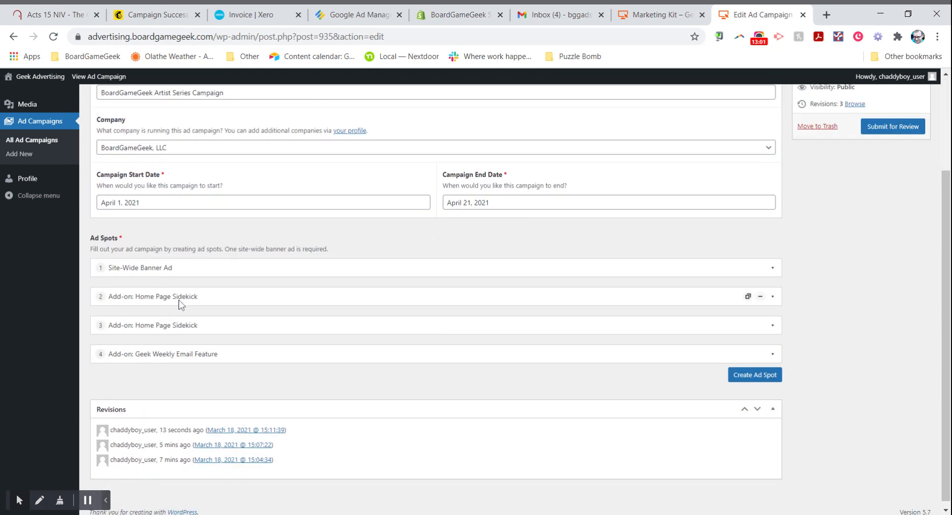
left_click(772, 296)
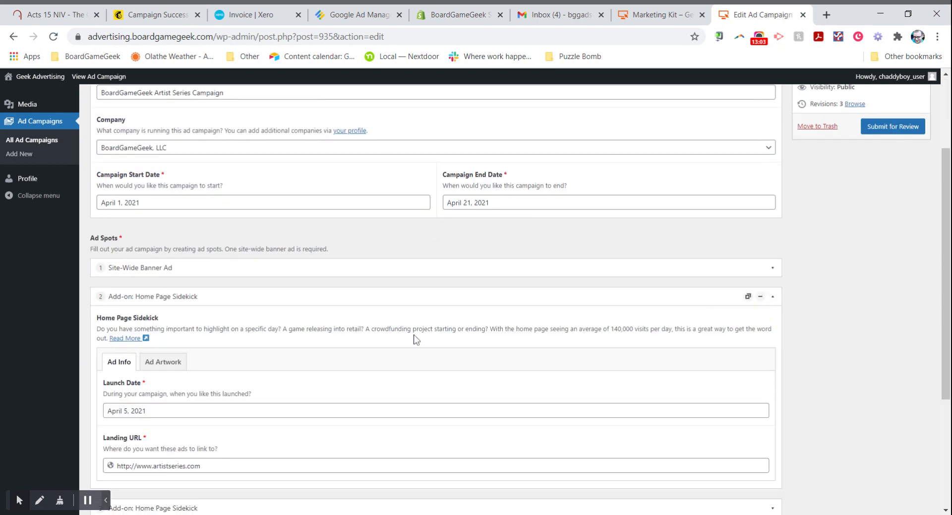
scroll(437, 320, "down", 1)
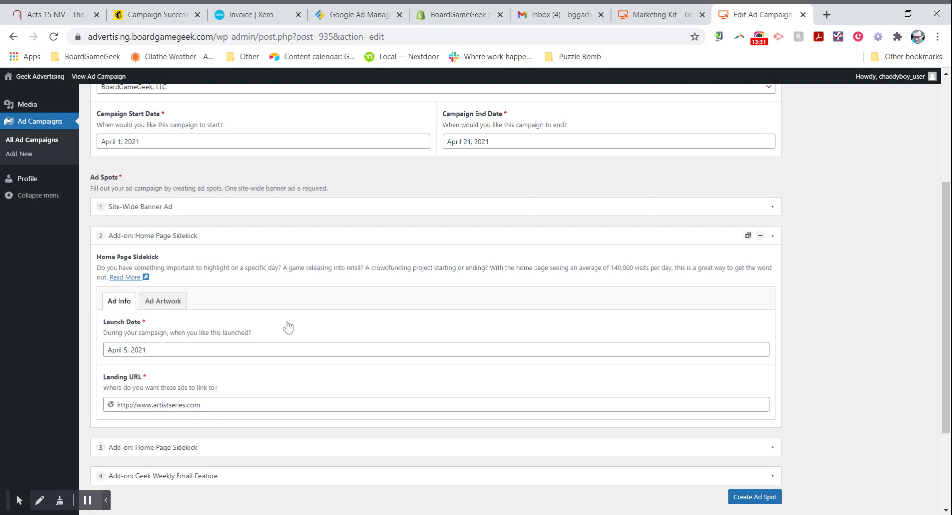
left_click(772, 235)
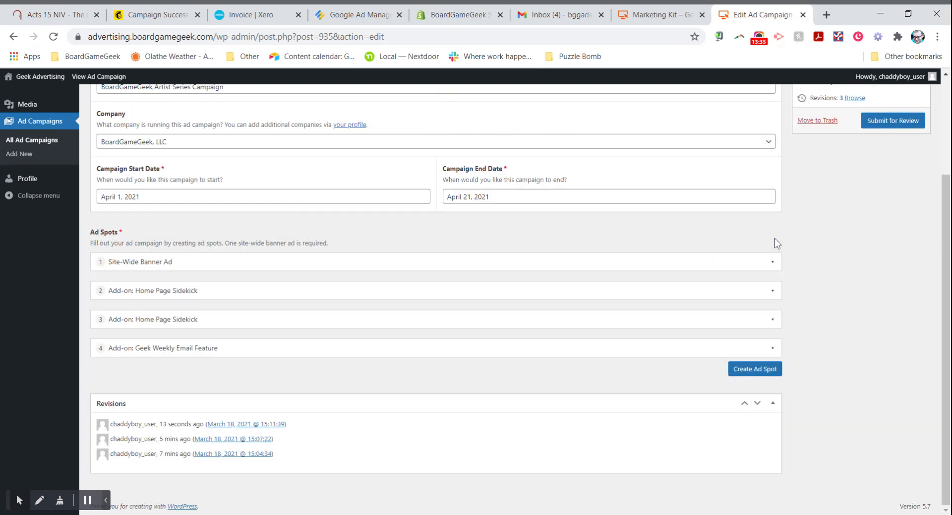
scroll(929, 305, "up", 3)
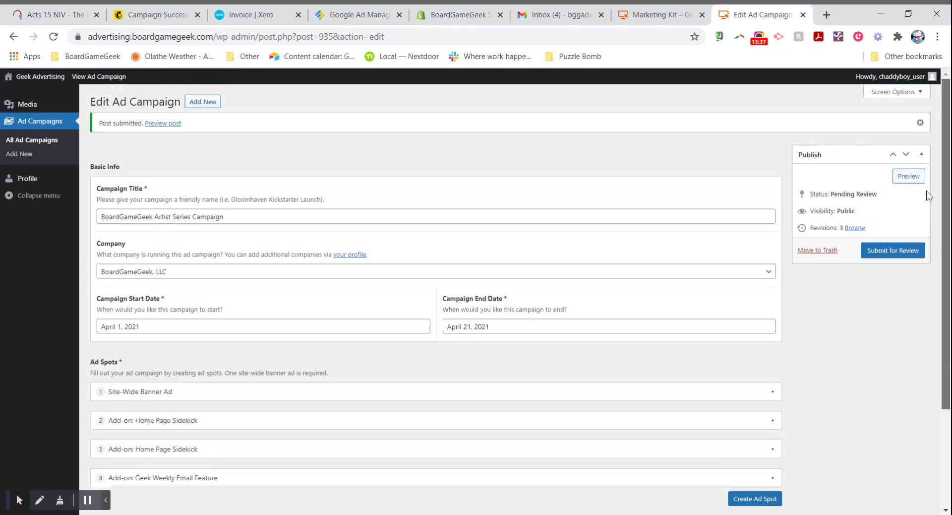
Step: Preview the BoardGameGeek Artist Series Campaign from the list of all ad campaigns and review its Site Wide Banner details and artwork
left_click(44, 143)
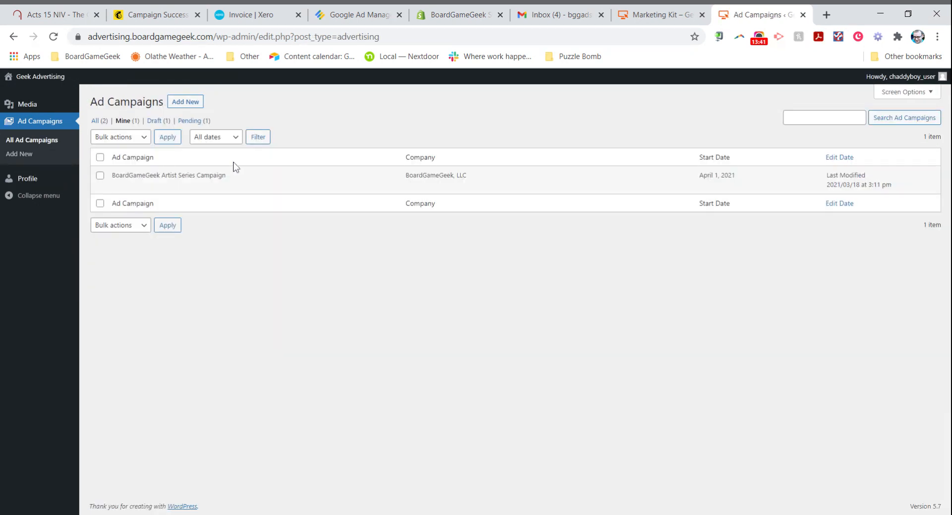
mouse_move(221, 169)
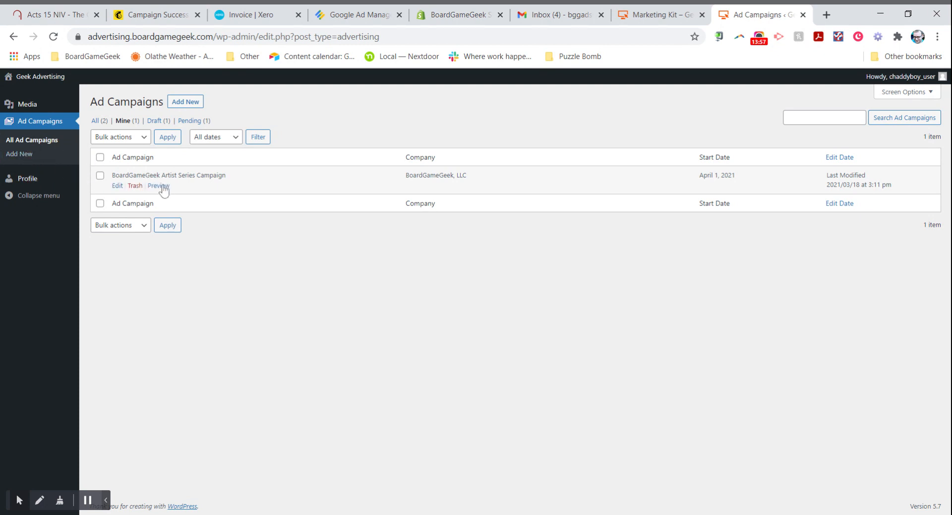
left_click(159, 186)
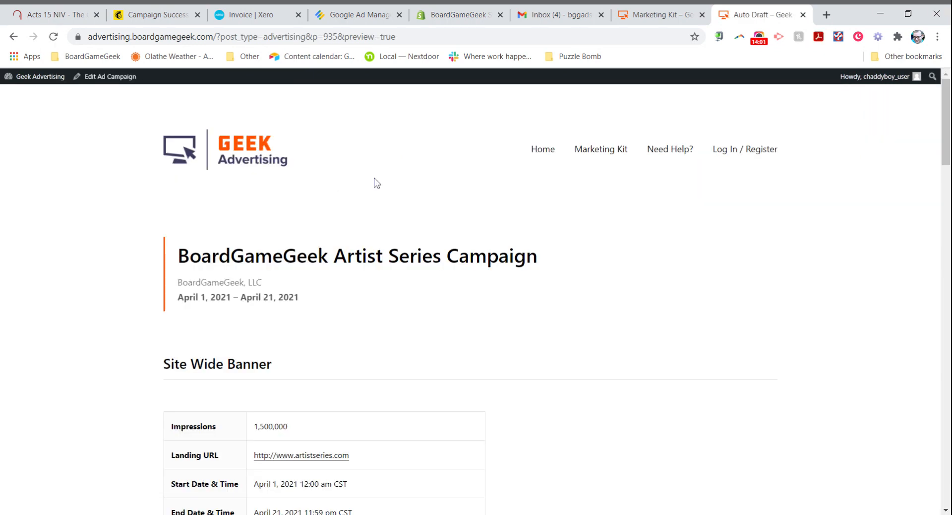
scroll(700, 226, "down", 1)
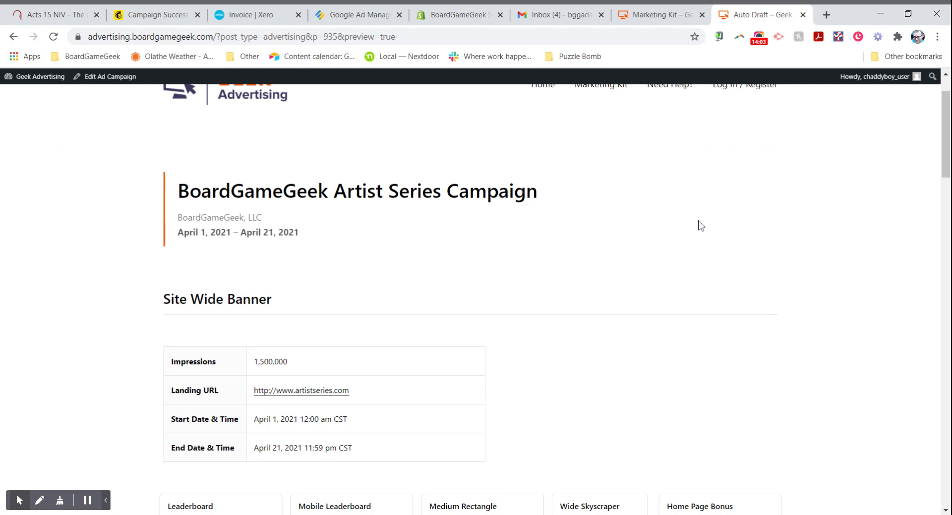
scroll(476, 298, "down", 1)
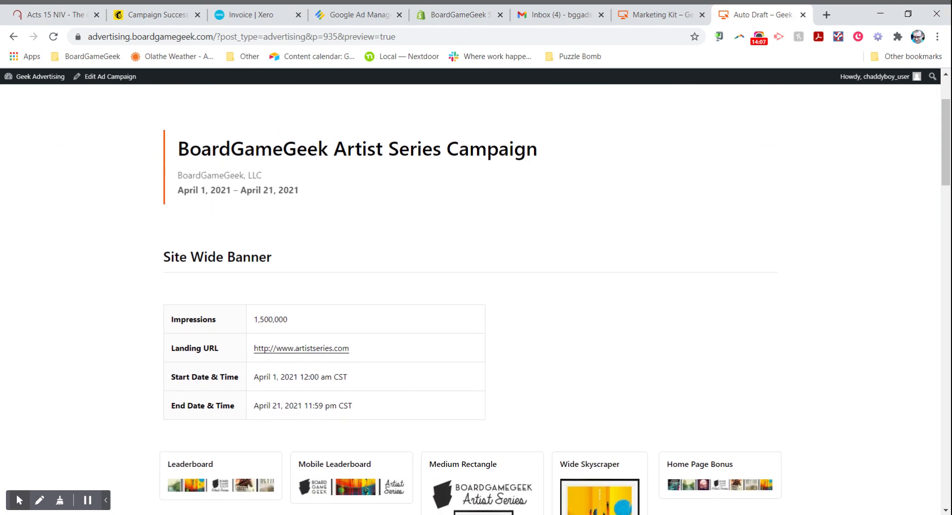
scroll(497, 193, "down", 2)
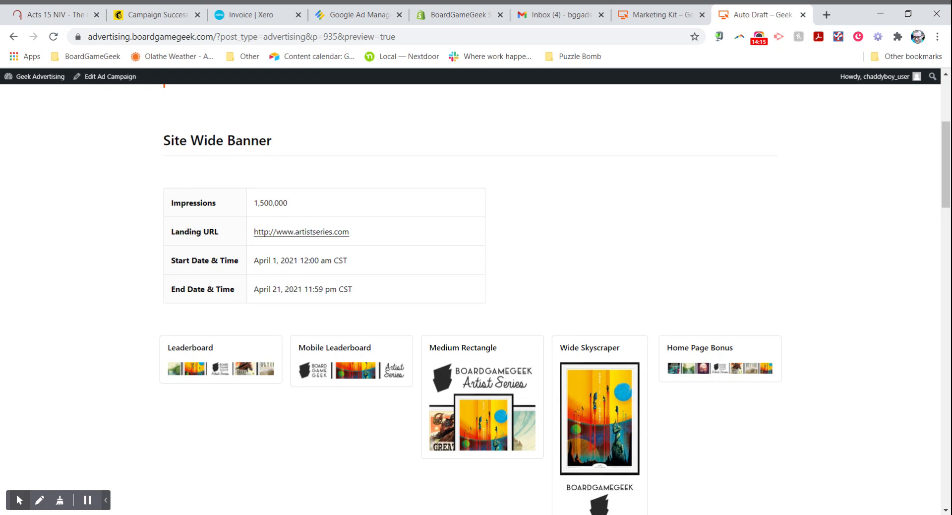
scroll(625, 252, "down", 3)
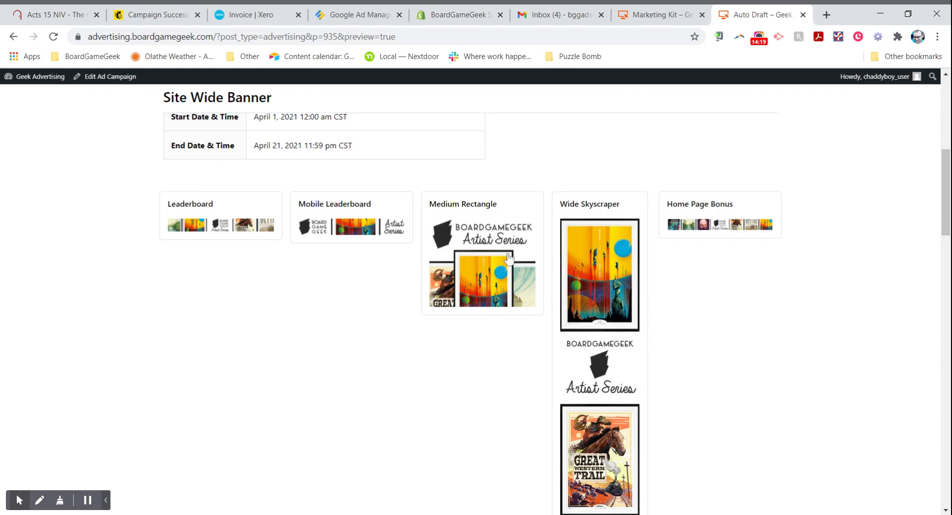
Step: View the Site Wide Banner's Wide Skyscraper artwork at full size and return to the campaign preview
left_click(584, 259)
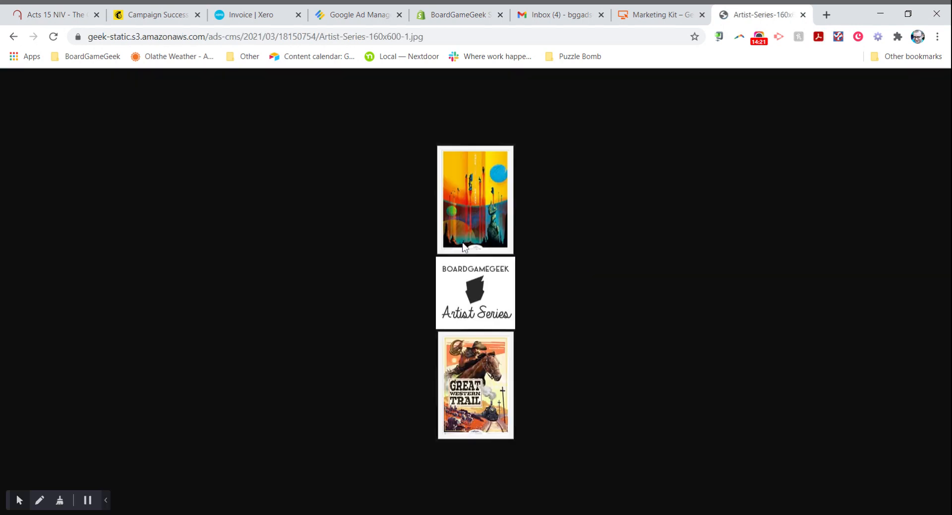
left_click(14, 37)
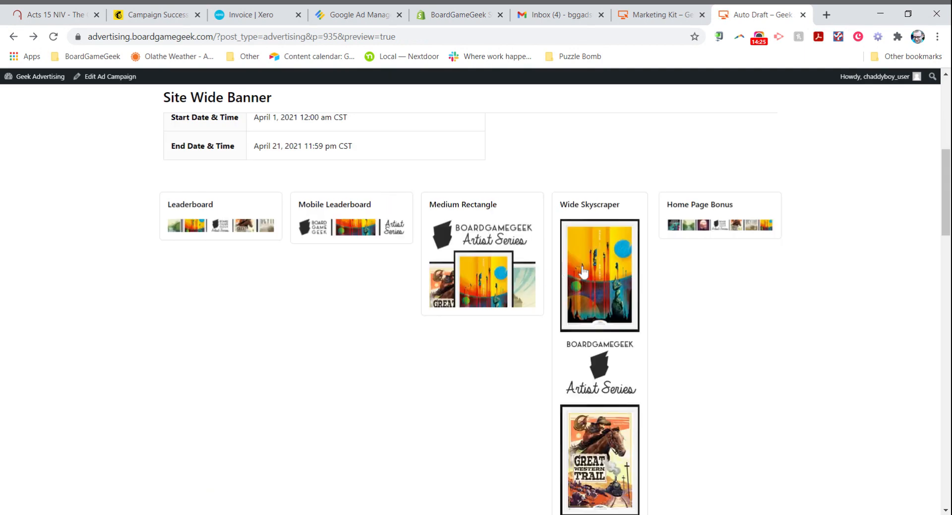
left_click(583, 273)
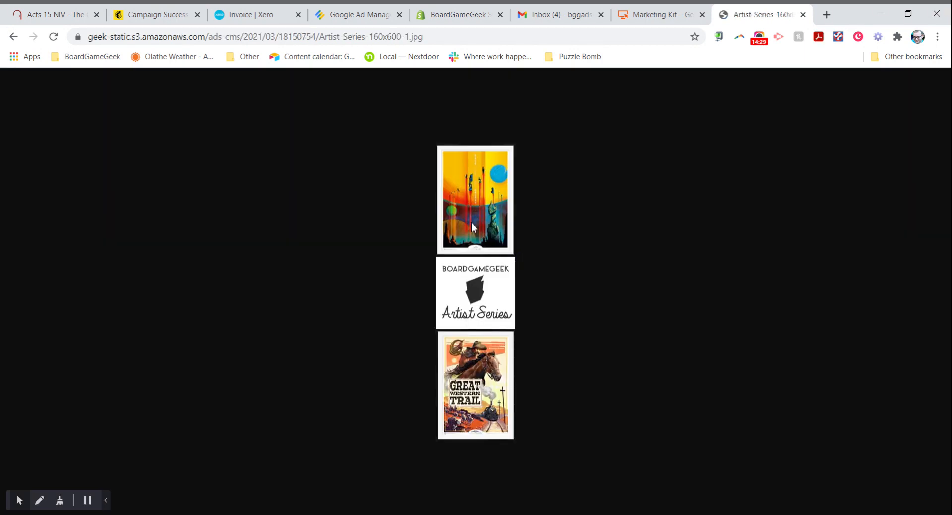
left_click(13, 37)
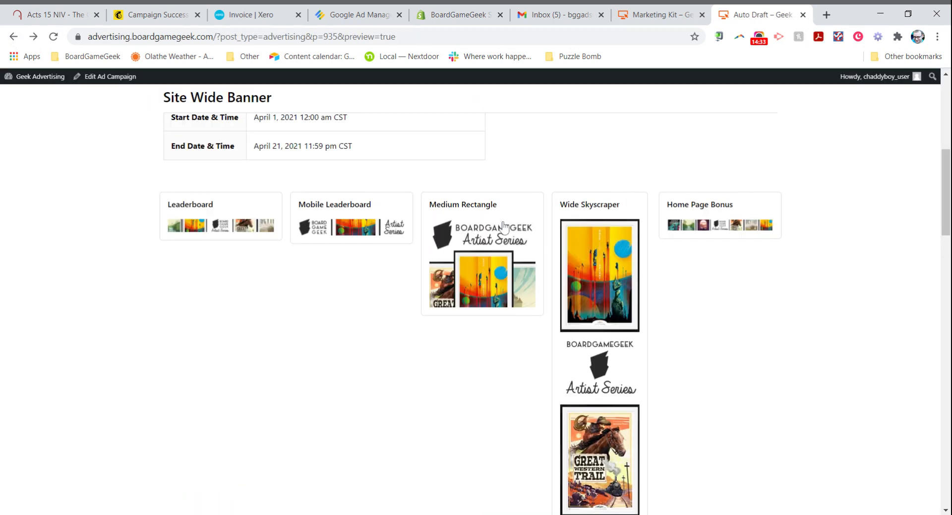
Step: Review both Home Page Sidekick spots and the Geek Weekly Email Feature in the campaign preview
scroll(719, 216, "down", 2)
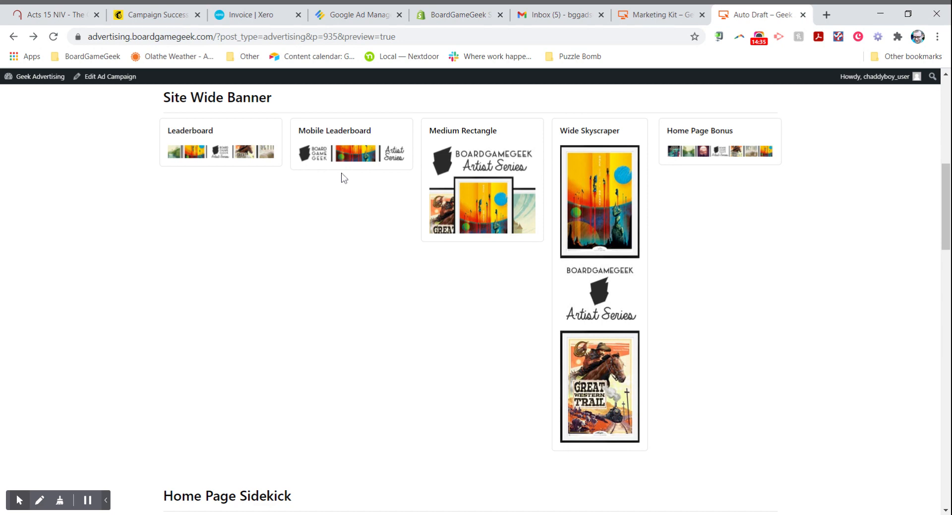
scroll(700, 166, "down", 6)
scroll(701, 166, "down", 2)
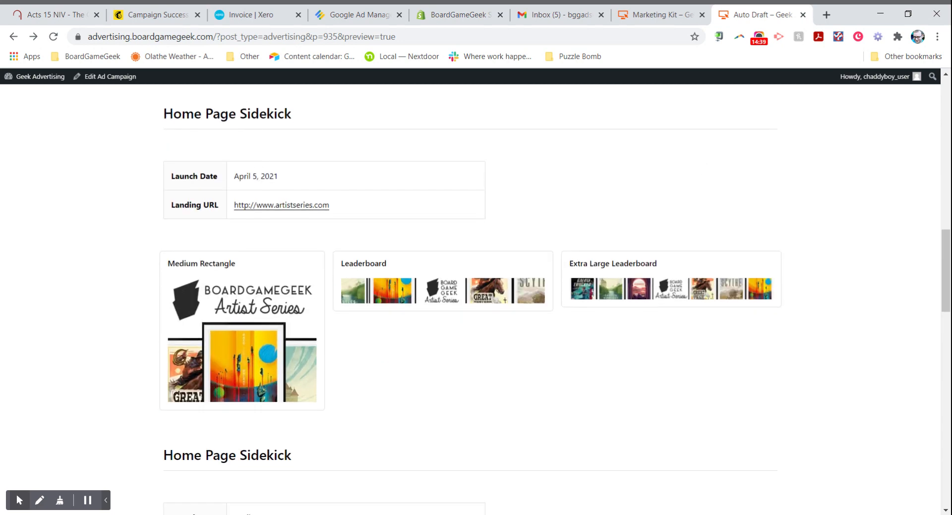
scroll(250, 394, "down", 4)
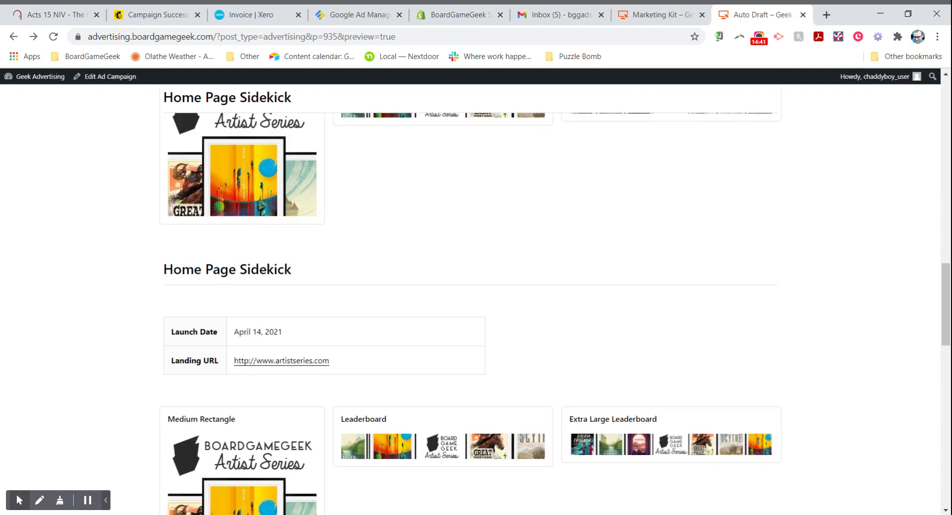
scroll(390, 305, "down", 8)
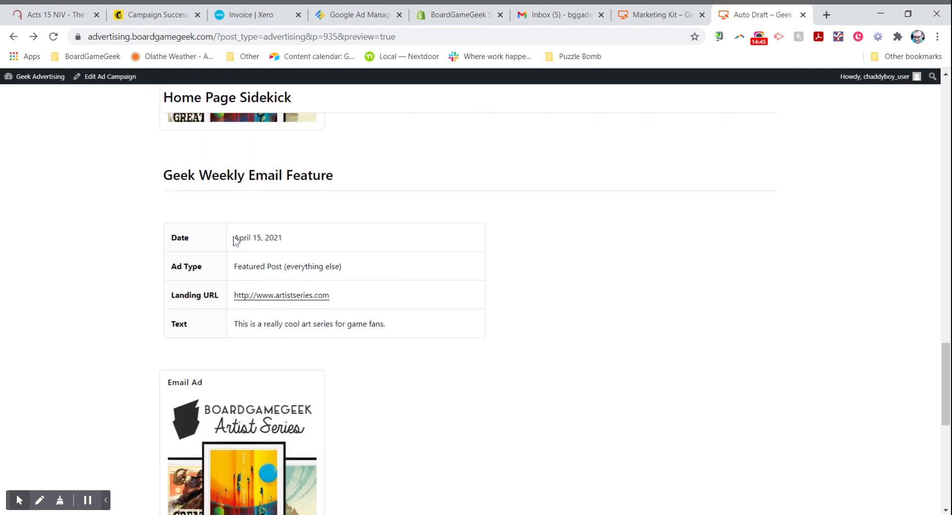
scroll(513, 264, "down", 5)
scroll(516, 265, "up", 5)
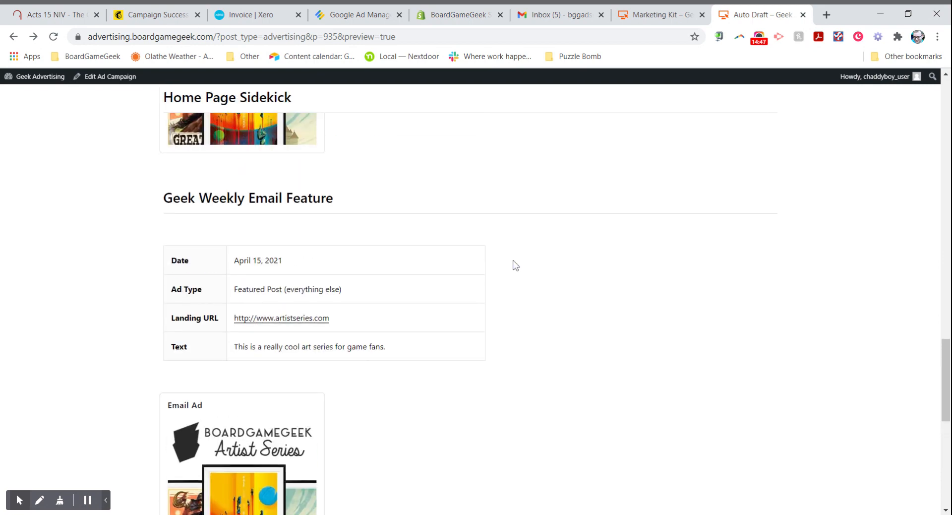
Step: Leave the campaign preview and return to the list of all ad campaigns
scroll(515, 265, "up", 15)
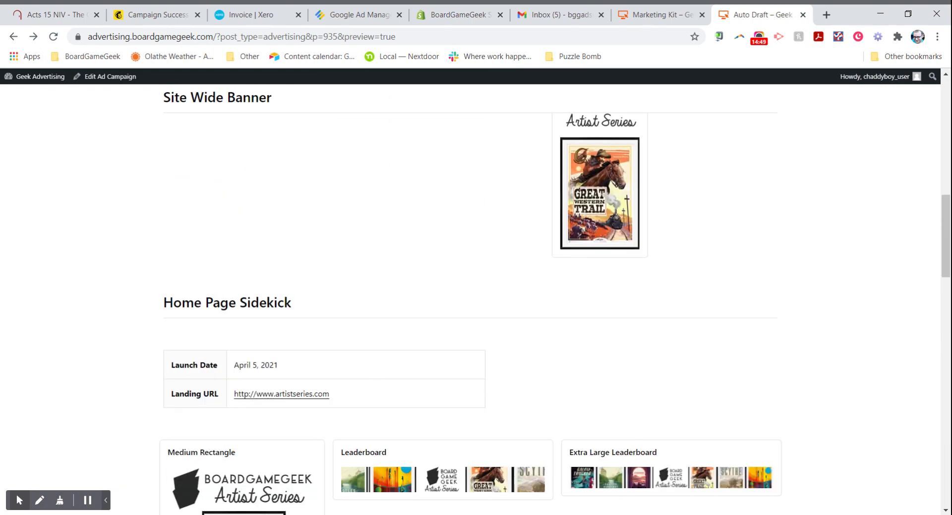
scroll(476, 298, "up", 3)
scroll(475, 297, "up", 8)
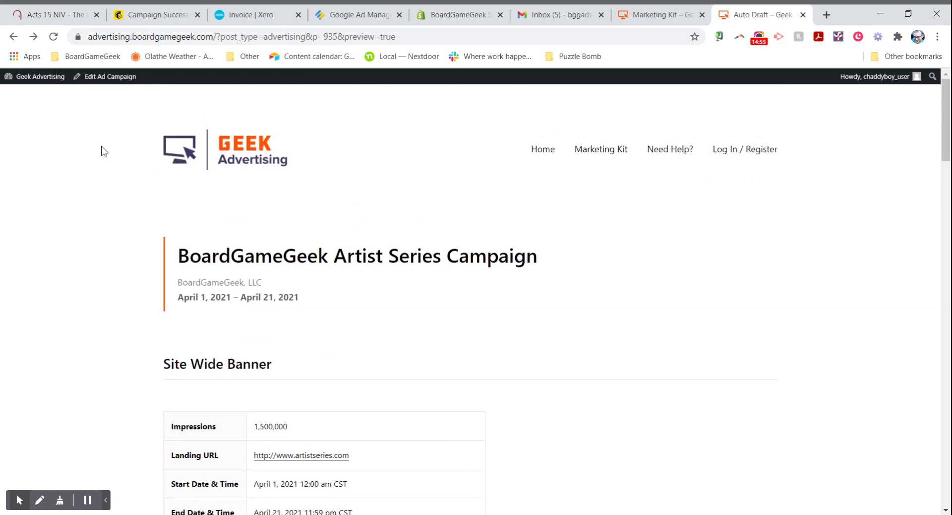
left_click(36, 81)
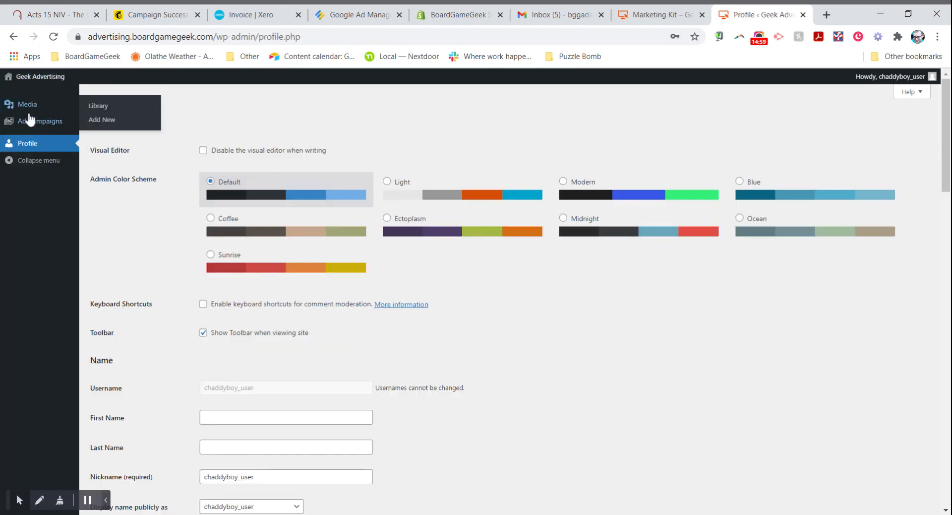
left_click(32, 124)
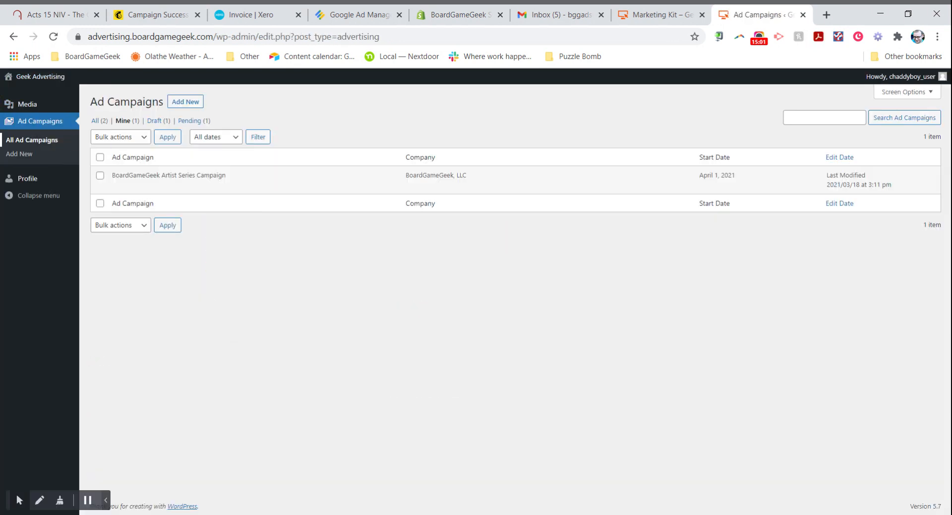